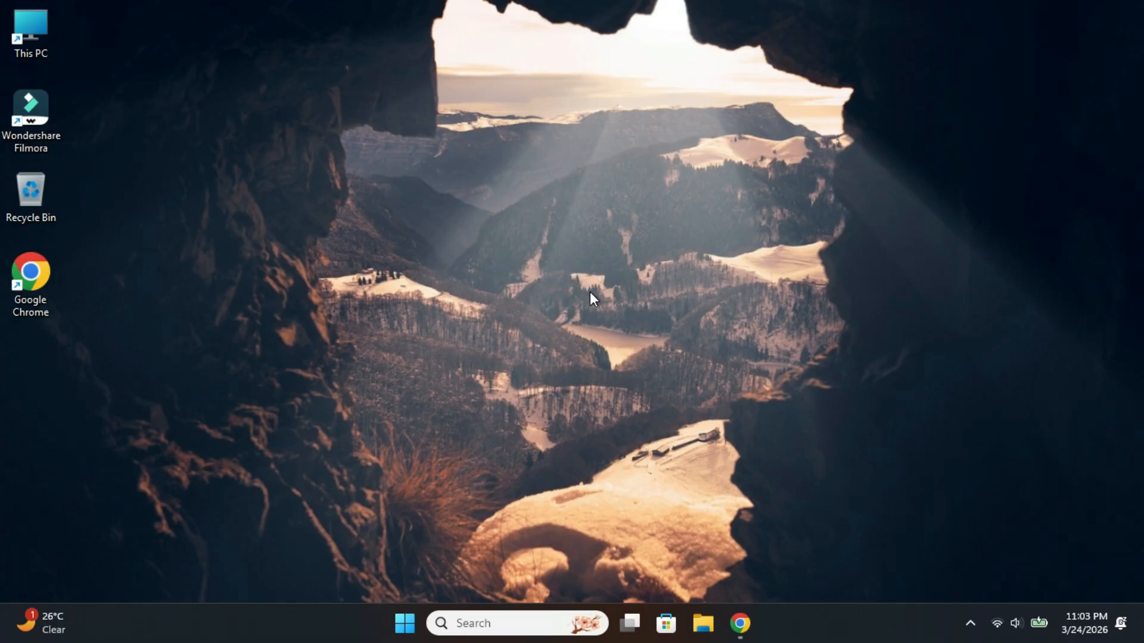
View the computer's disks and drives in This PC, including the connected external drive, and close the window
{"action": "double_click", "coordinate": [62, 19]}
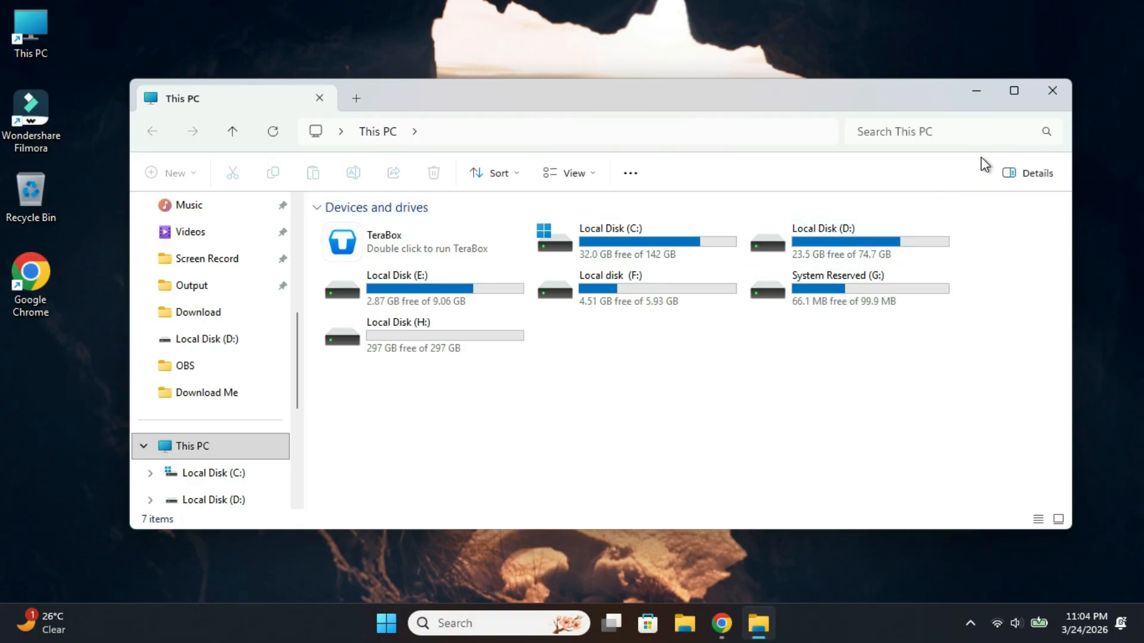
{"action": "left_click", "coordinate": [1051, 91]}
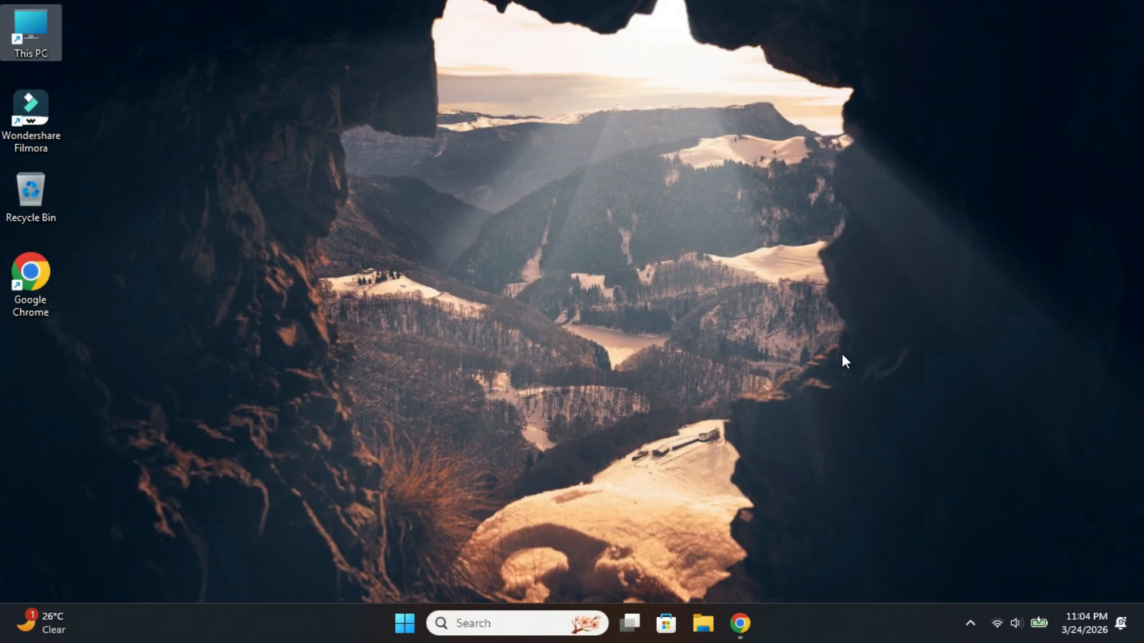
Switch to Chrome and start downloading the free trial of EaseUS Disk Copy from its product page
{"action": "left_click", "coordinate": [740, 623]}
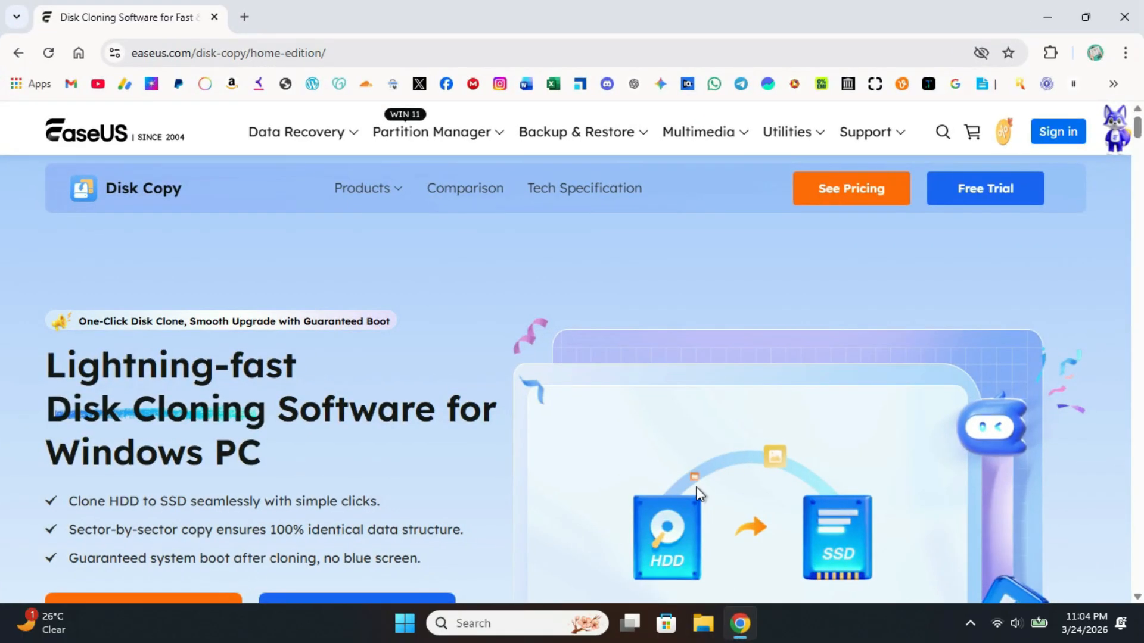
{"action": "scroll", "coordinate": [595, 391], "scroll_direction": "down", "scroll_amount": 1}
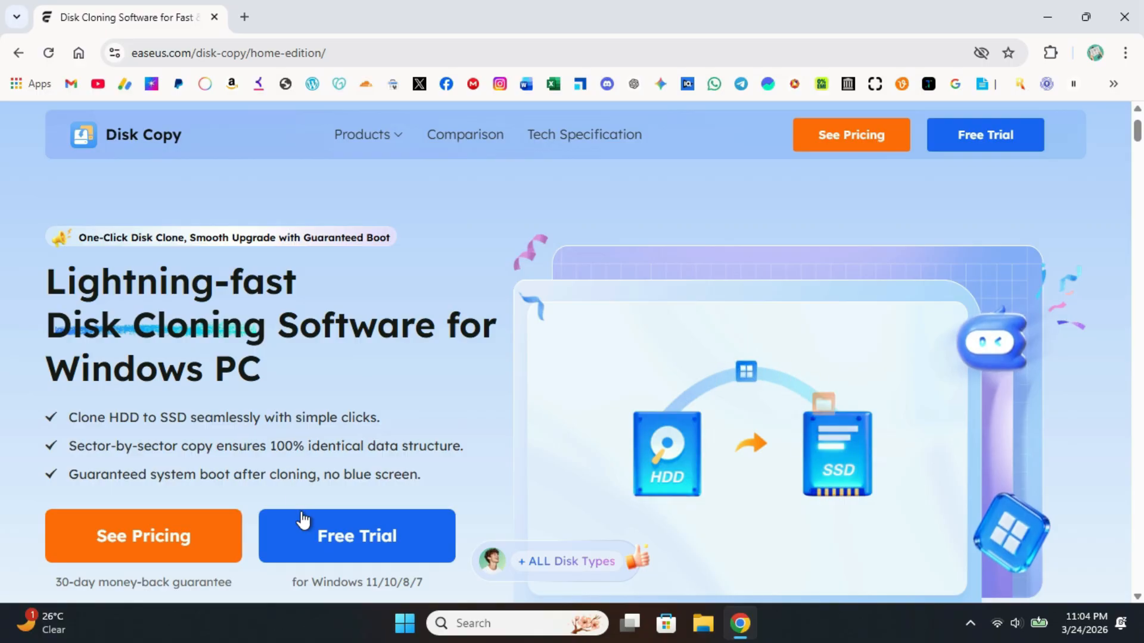
{"action": "left_click", "coordinate": [313, 542]}
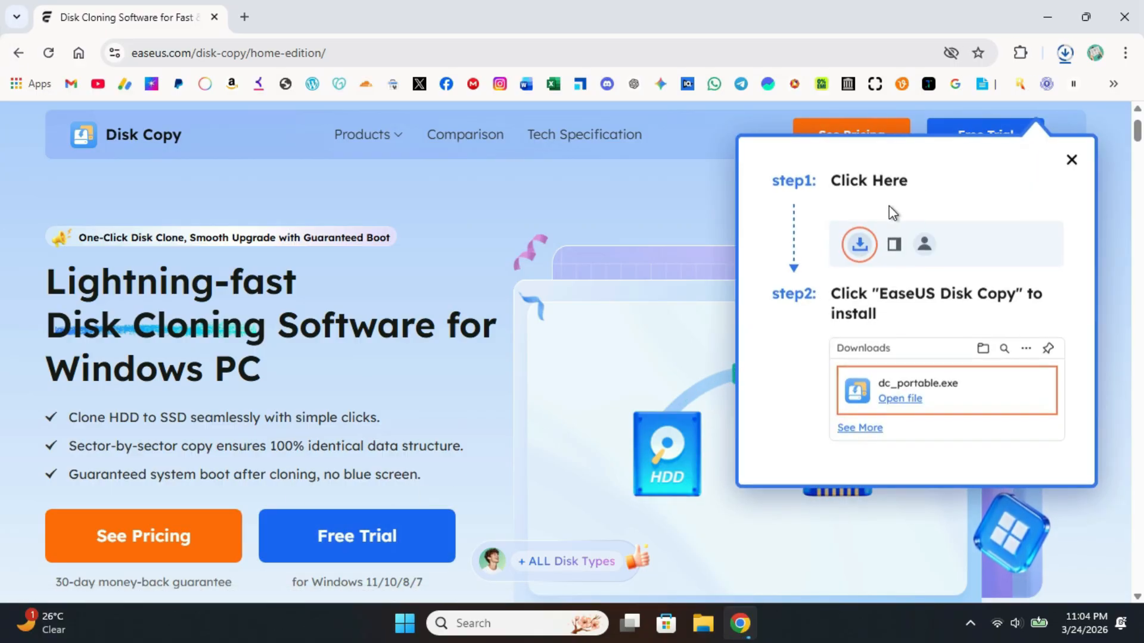
Pause and cancel the running Disk Copy installer download, and close the browser
{"action": "left_click", "coordinate": [1064, 52]}
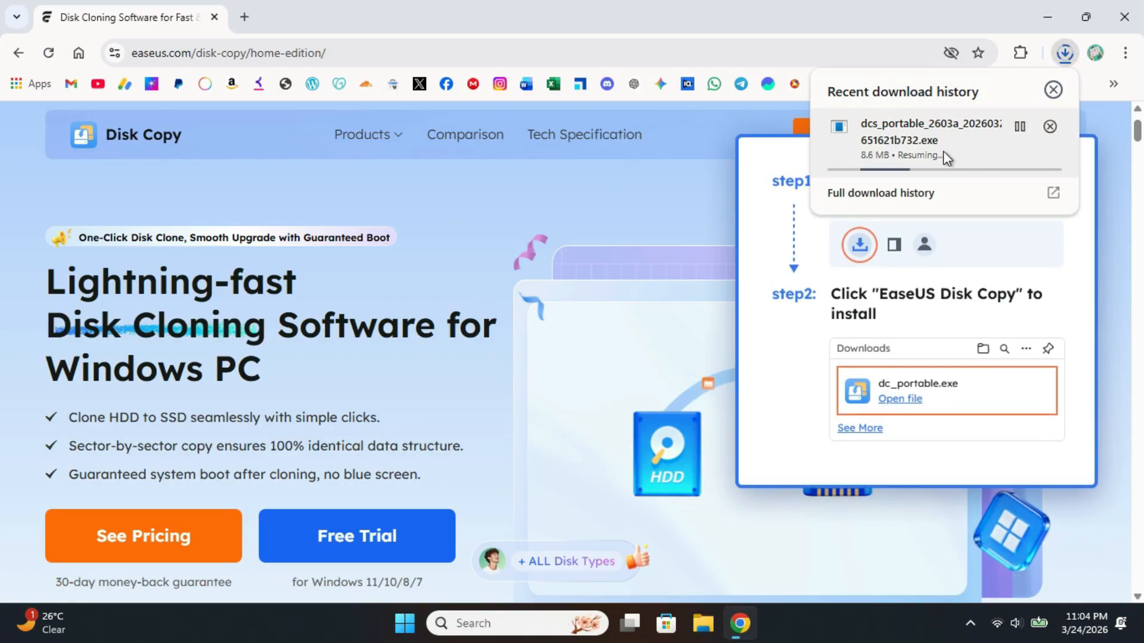
{"action": "left_click", "coordinate": [1022, 128]}
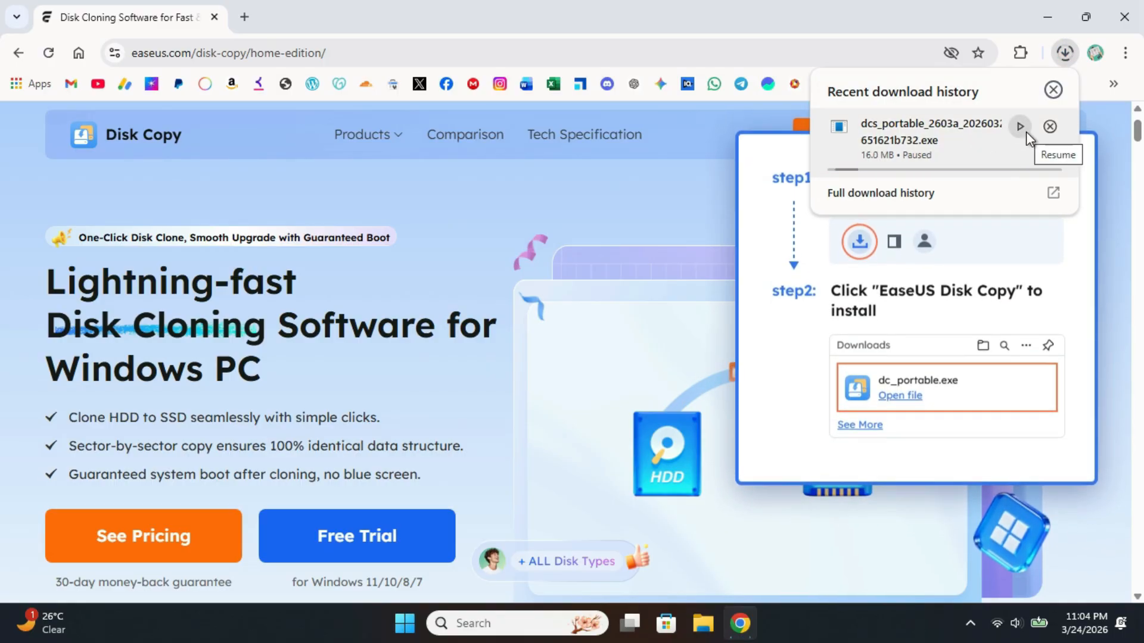
{"action": "left_click", "coordinate": [1050, 133]}
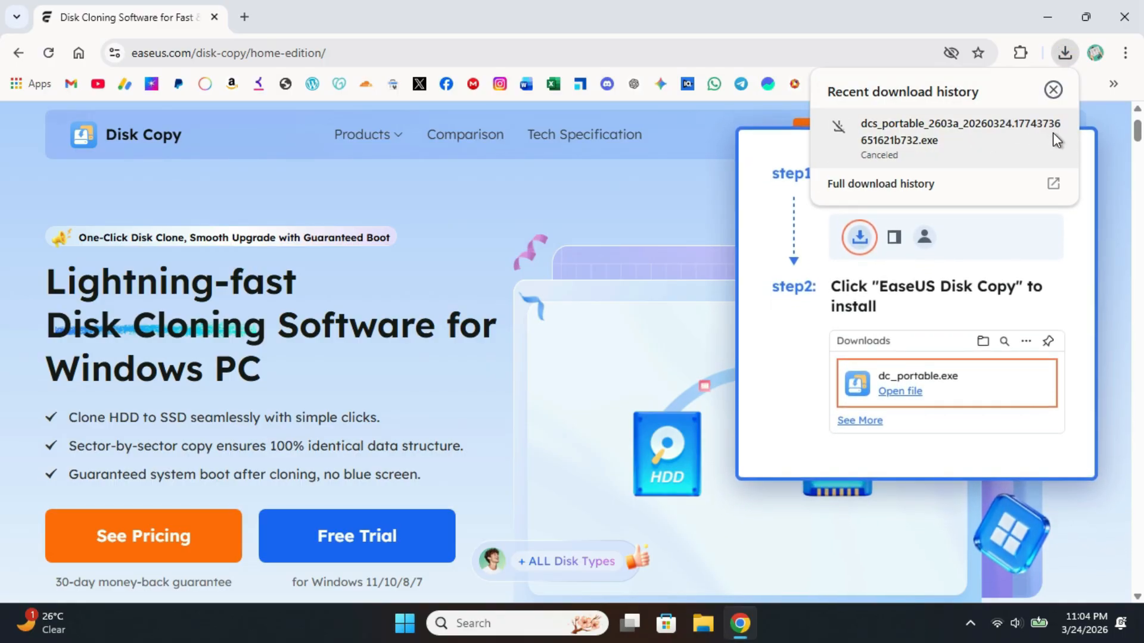
{"action": "left_click", "coordinate": [1125, 17]}
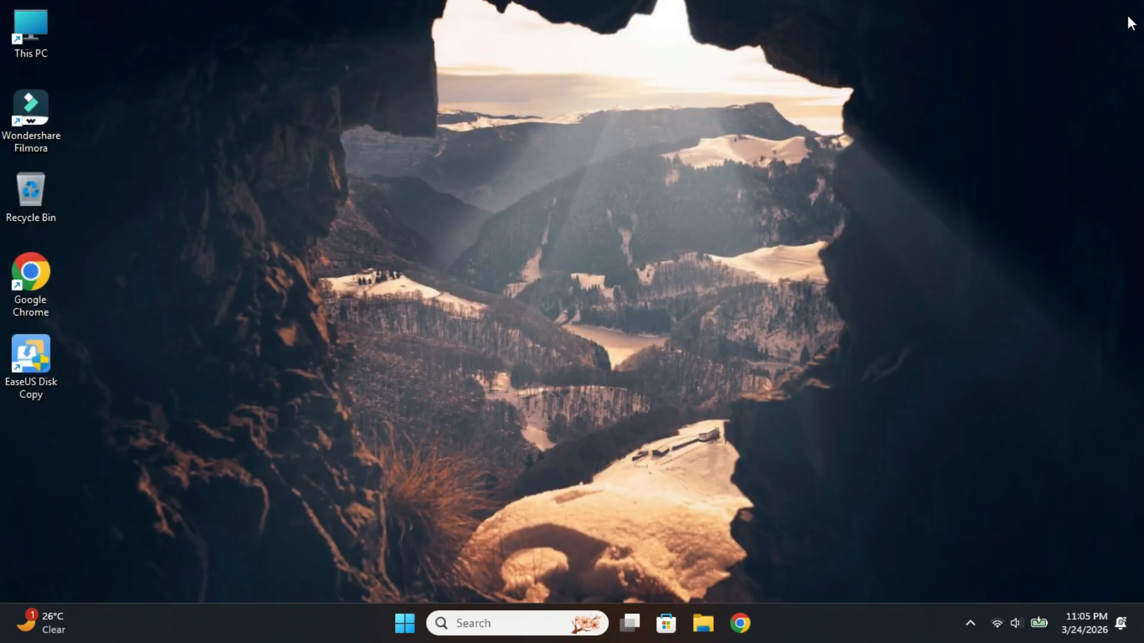
Launch EaseUS Disk Copy from the desktop and allow it to make changes to the device
{"action": "double_click", "coordinate": [29, 359]}
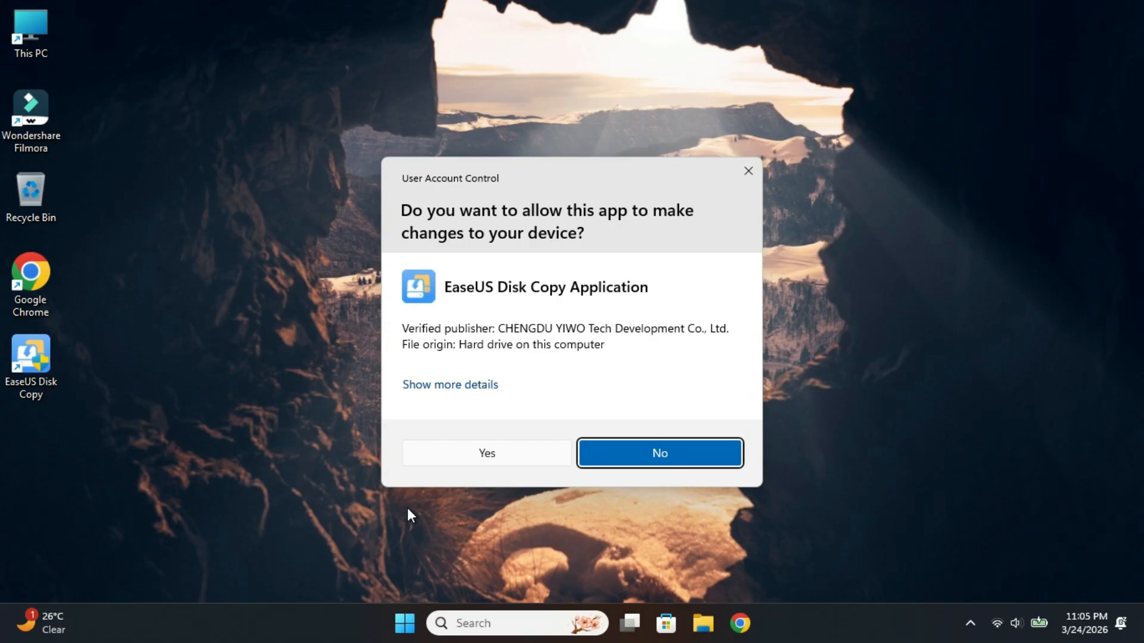
{"action": "left_click", "coordinate": [488, 457]}
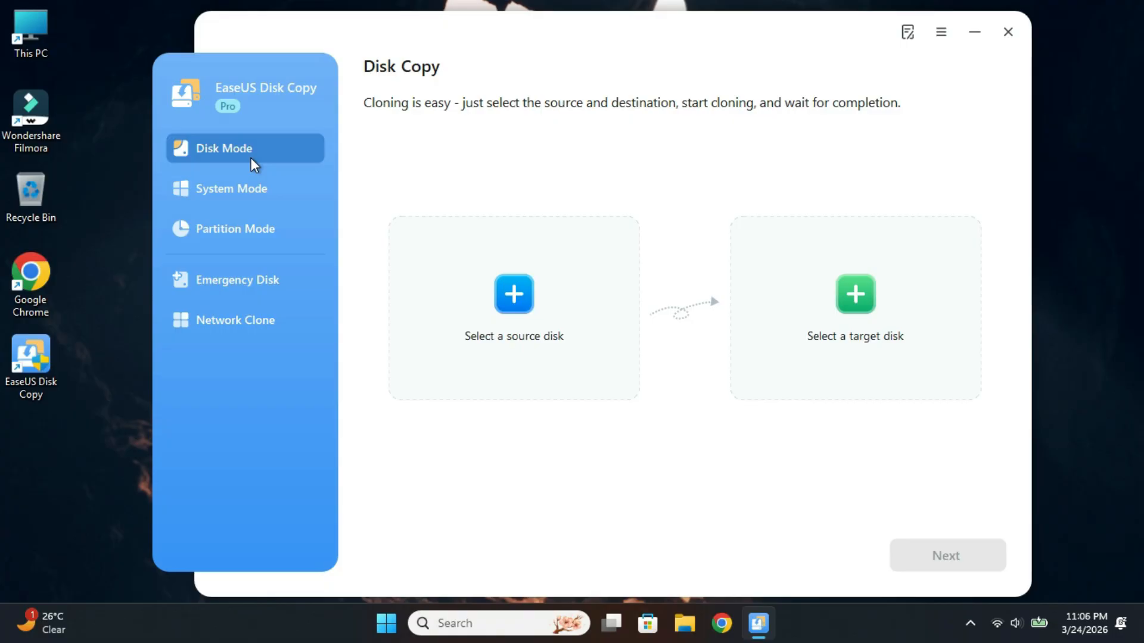
Set up a whole-disk copy from Disk 0 to Disk 1, and preview the target layout without starting the clone
{"action": "left_click", "coordinate": [529, 315]}
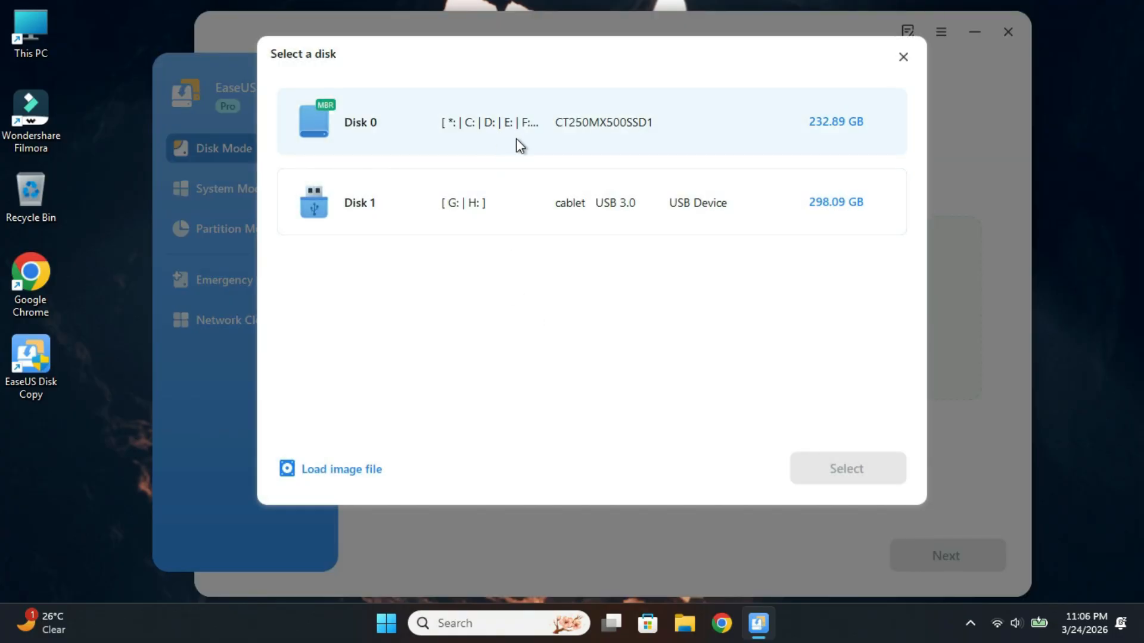
{"action": "left_click", "coordinate": [518, 141]}
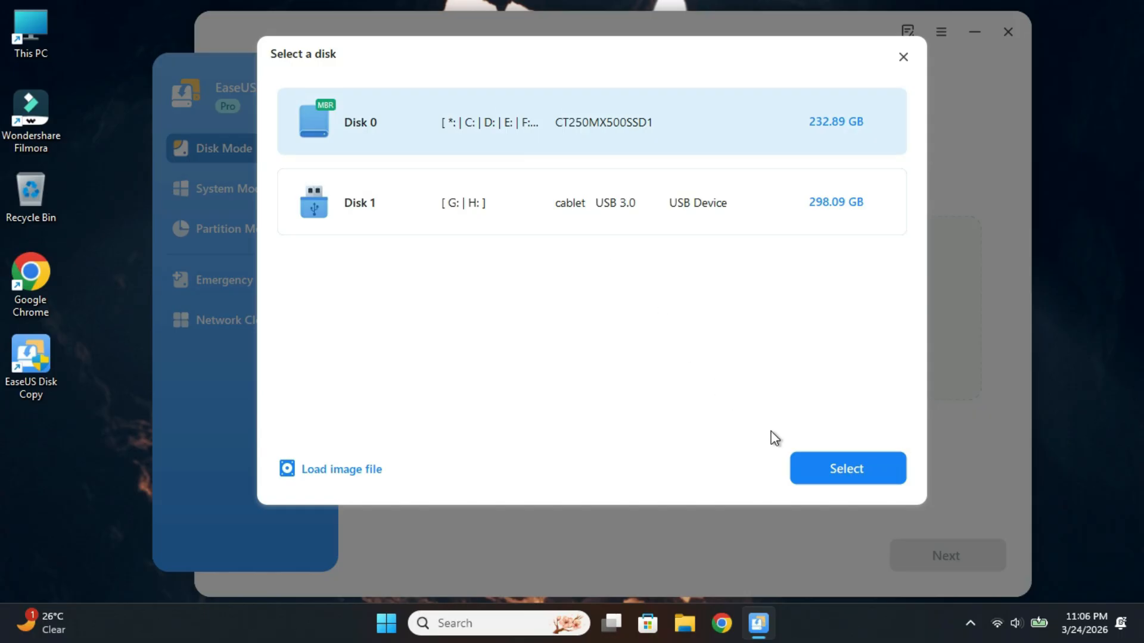
{"action": "left_click", "coordinate": [804, 468]}
{"action": "left_click", "coordinate": [845, 323]}
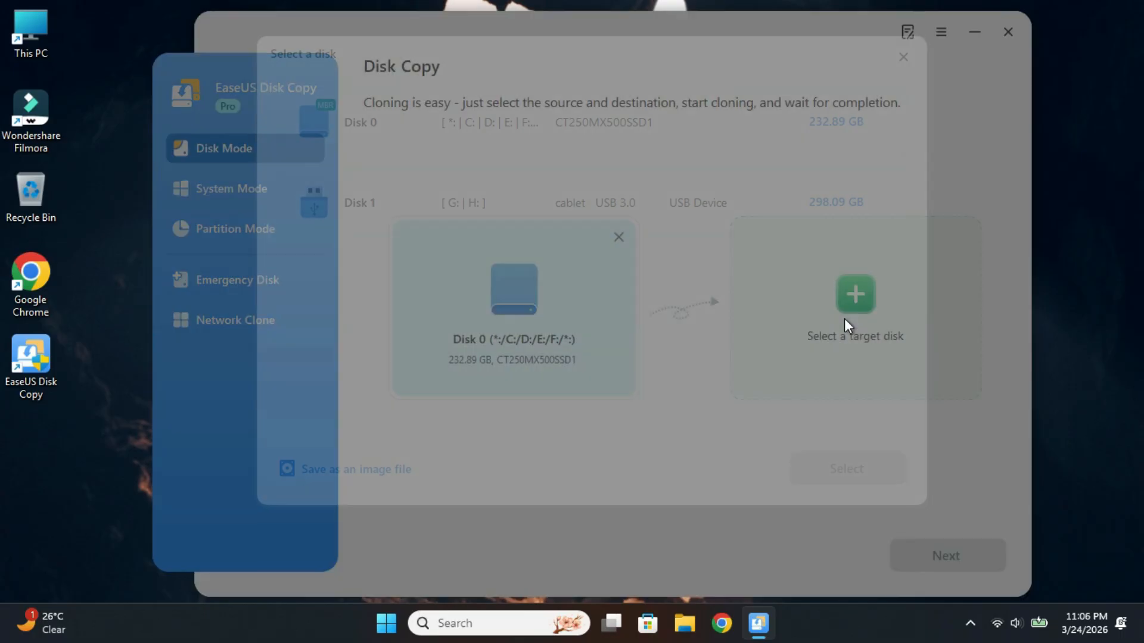
{"action": "left_click", "coordinate": [496, 208]}
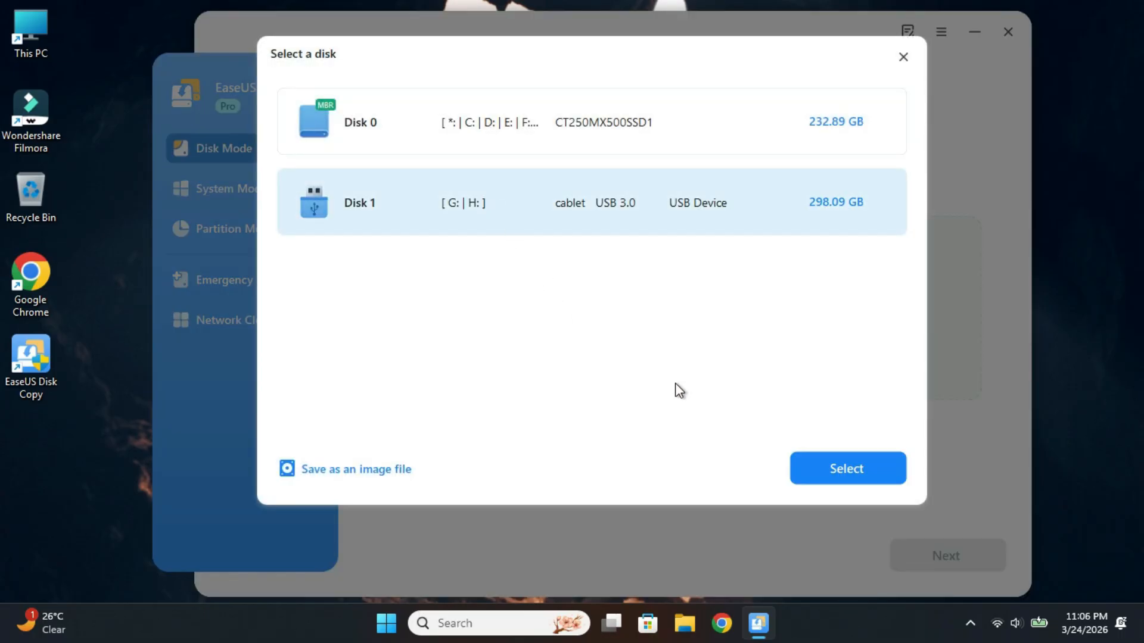
{"action": "left_click", "coordinate": [825, 468]}
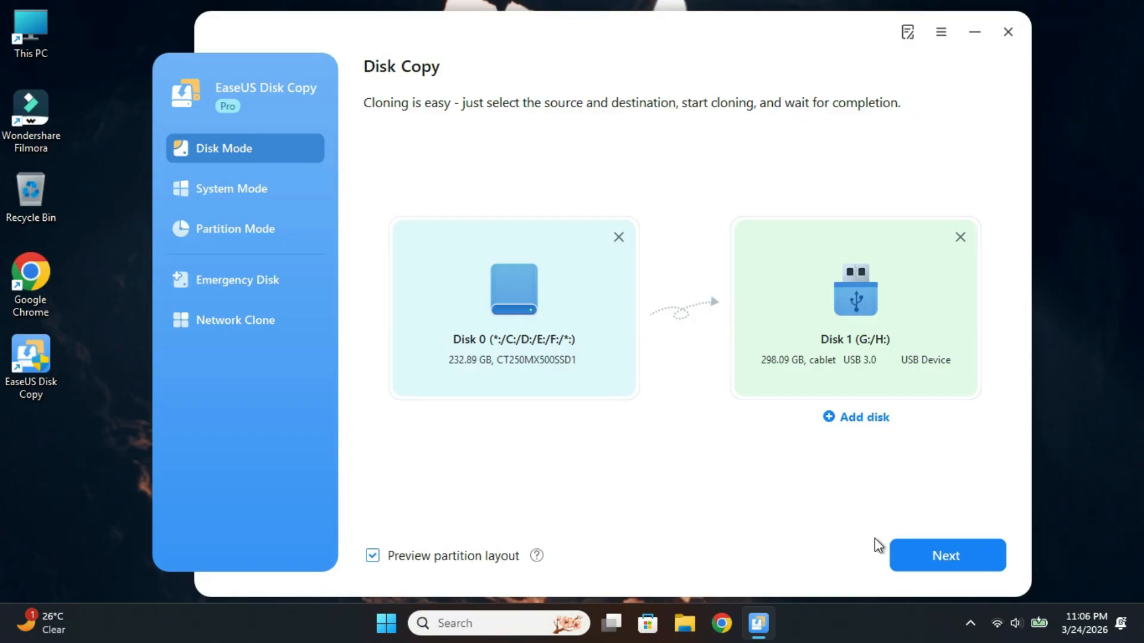
{"action": "left_click", "coordinate": [926, 558]}
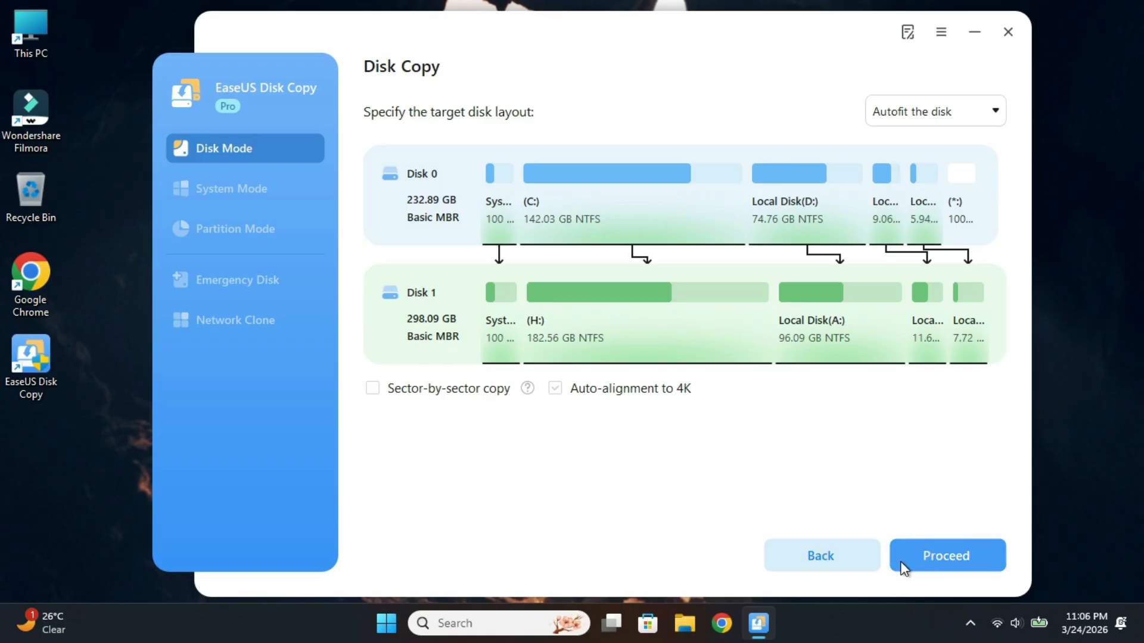
{"action": "left_click", "coordinate": [849, 566]}
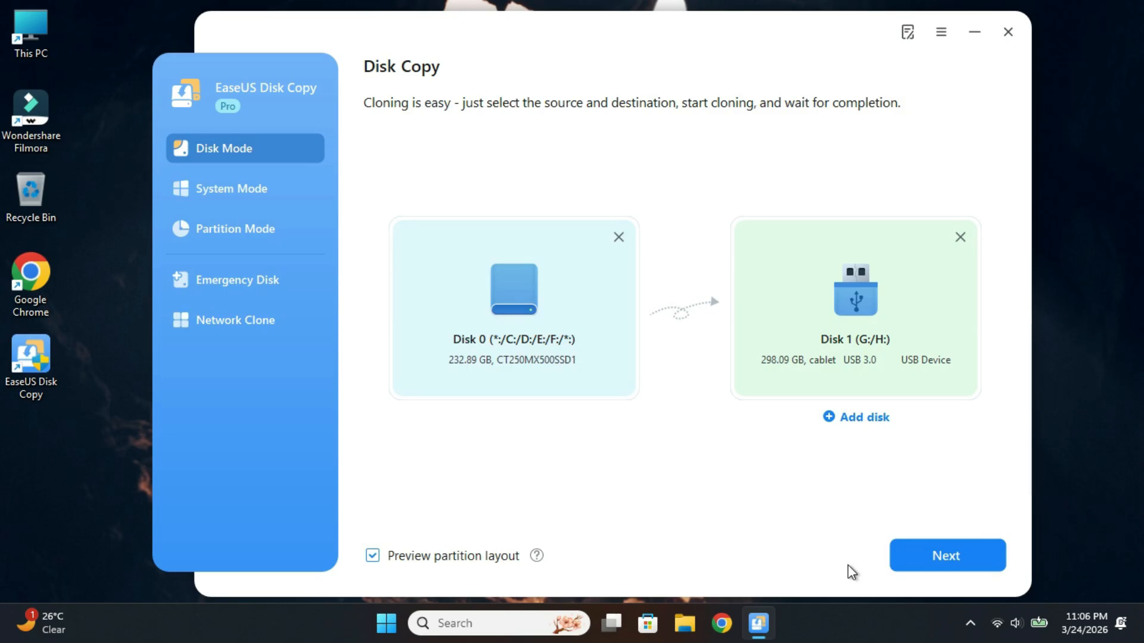
In System Mode, choose Disk 1 as the target for the Windows 11 migration, and preview the target layout without proceeding
{"action": "left_click", "coordinate": [282, 191]}
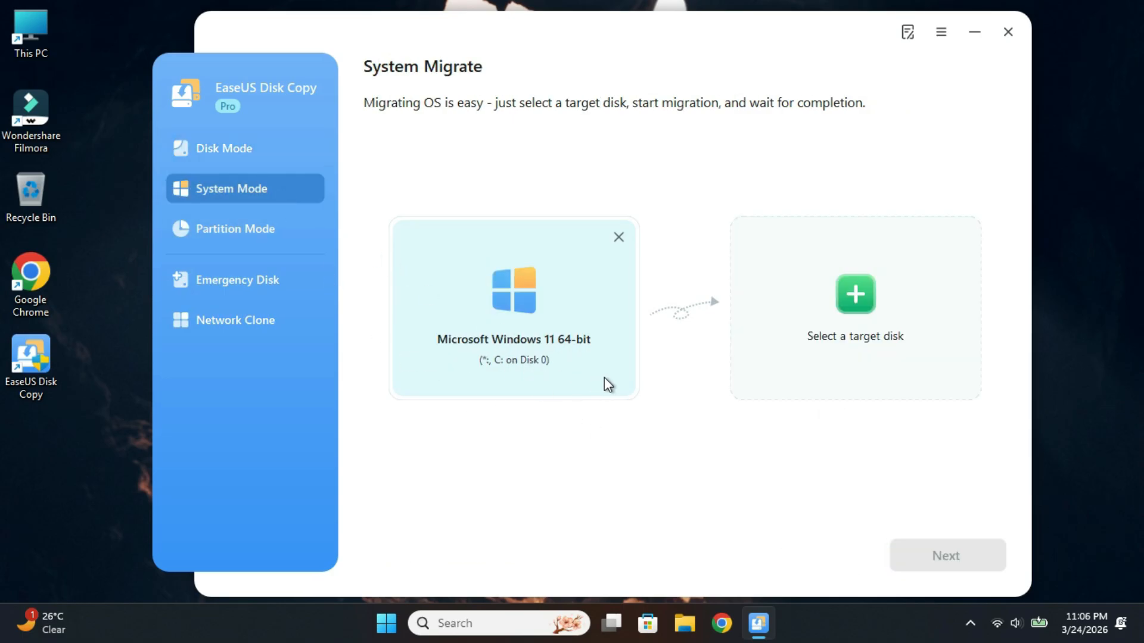
{"action": "left_click", "coordinate": [806, 336]}
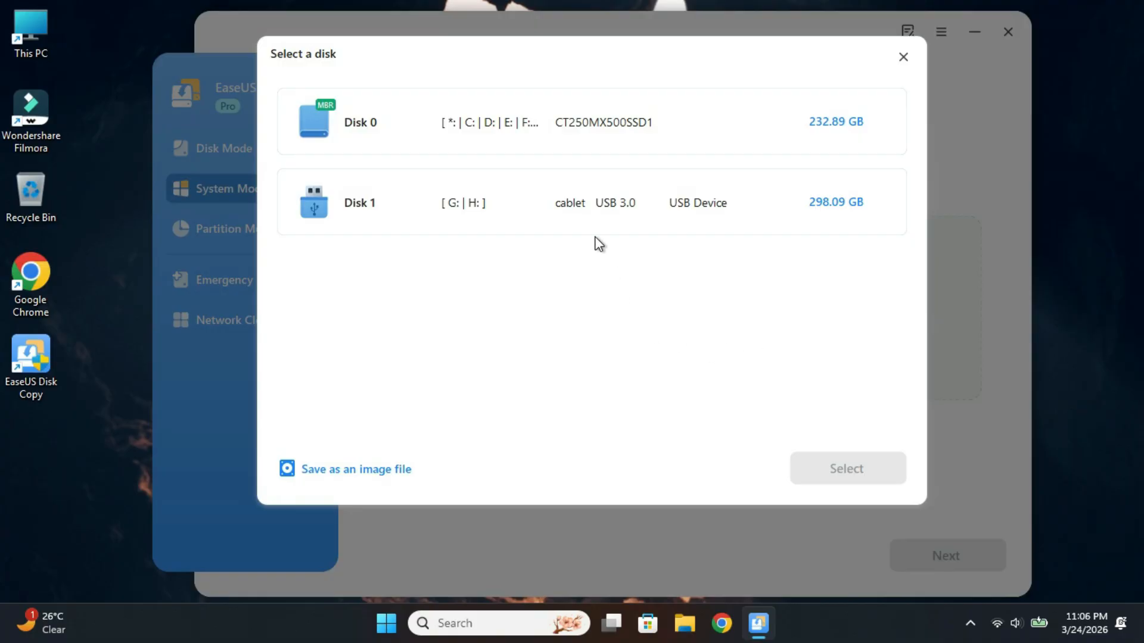
{"action": "left_click", "coordinate": [582, 206]}
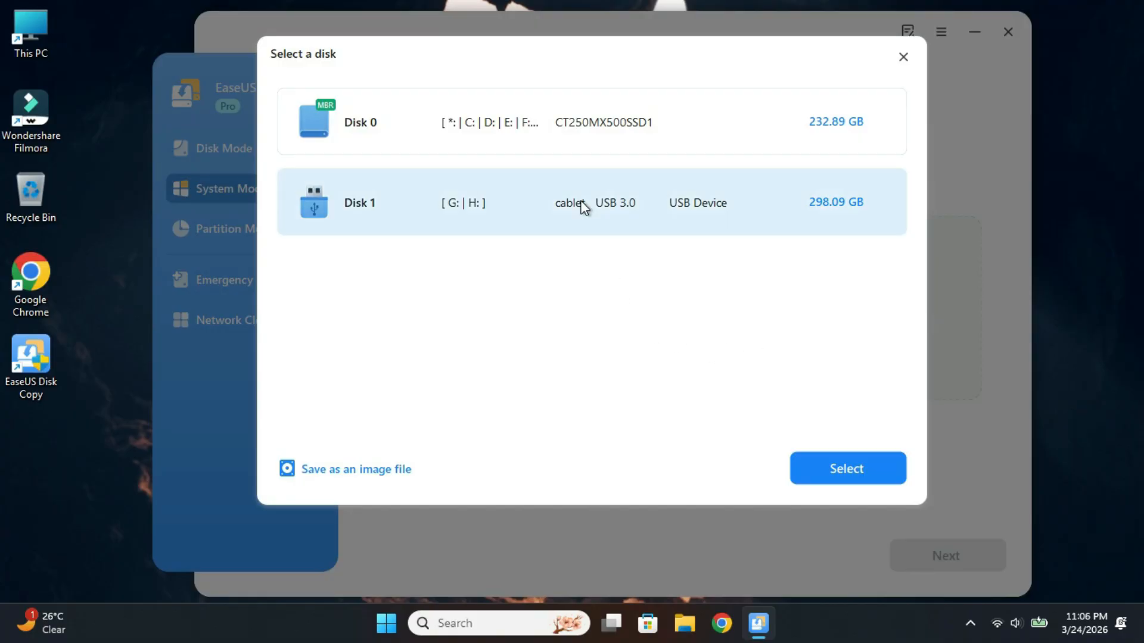
{"action": "left_click", "coordinate": [810, 468]}
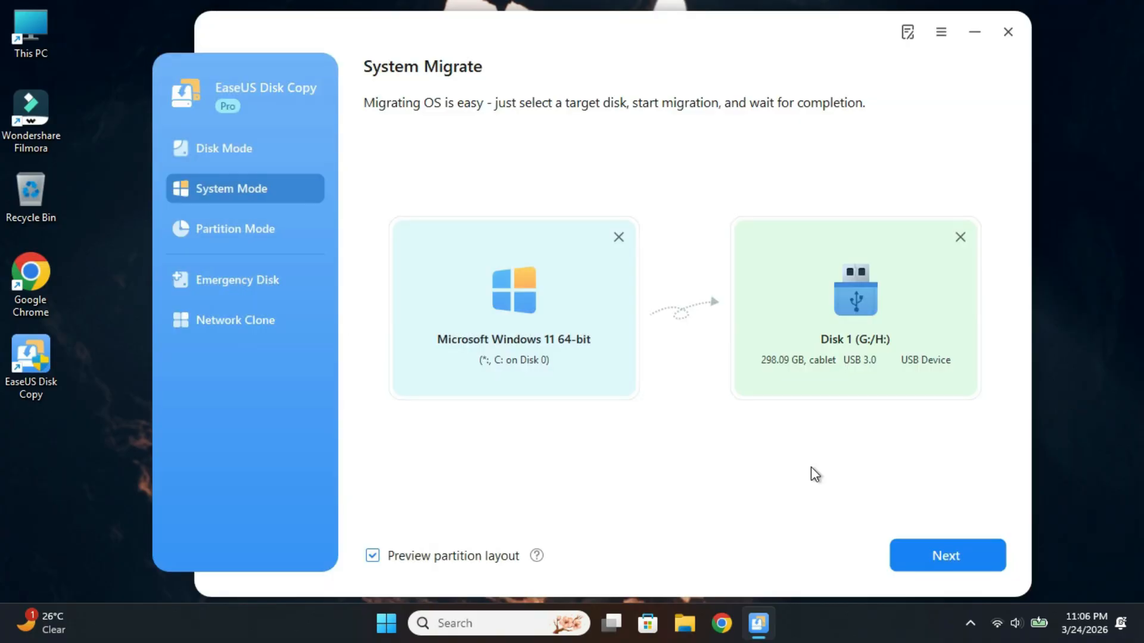
{"action": "left_click", "coordinate": [924, 552]}
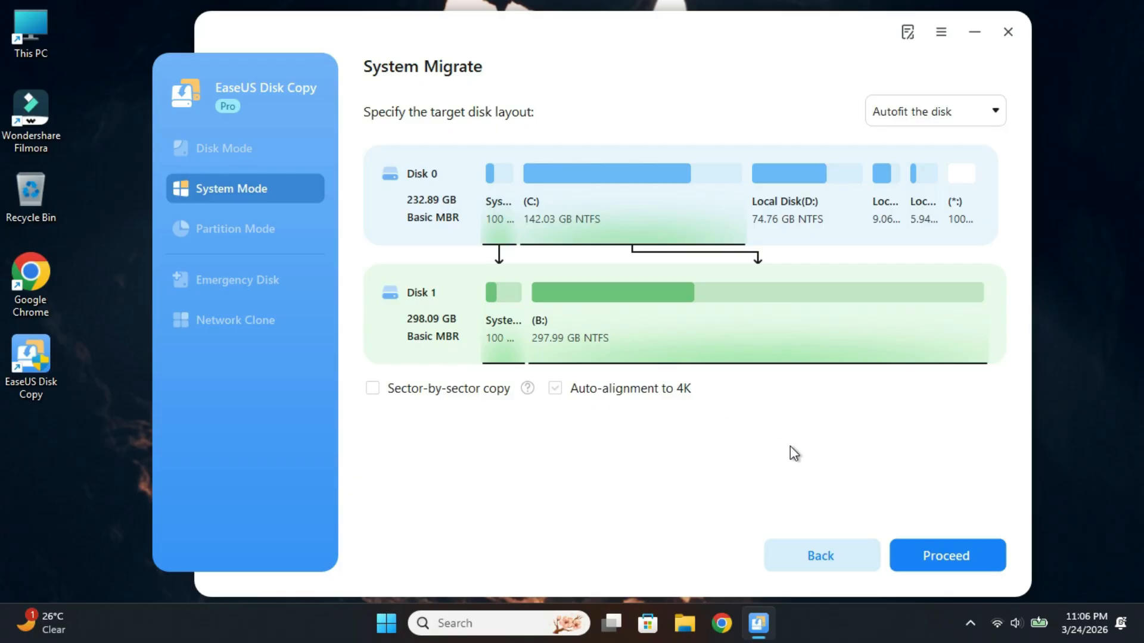
{"action": "left_click", "coordinate": [822, 555]}
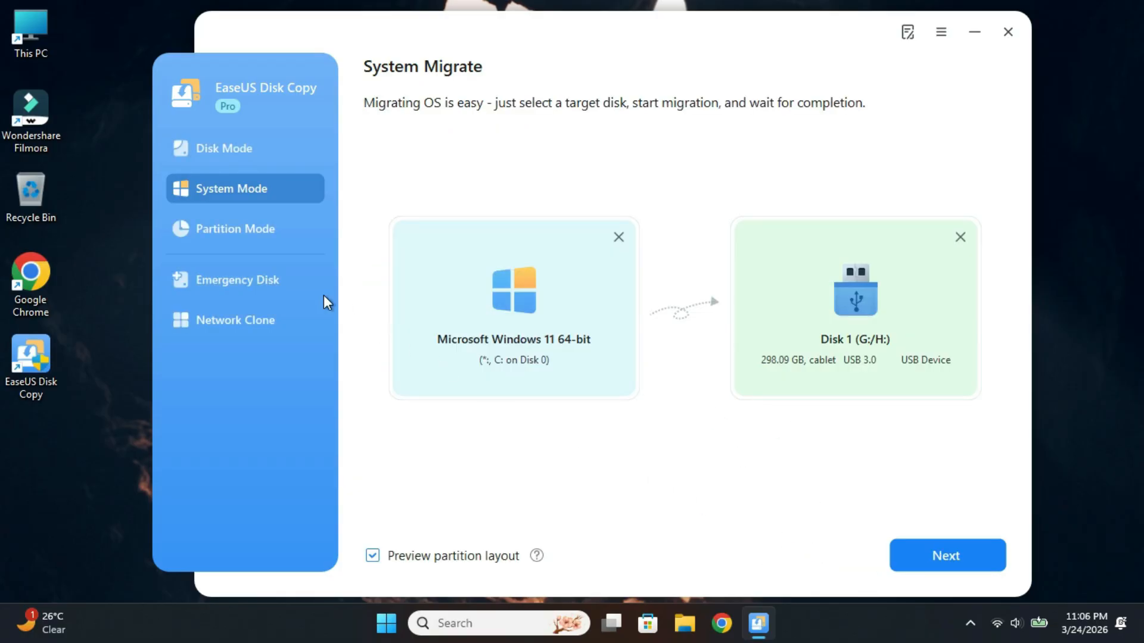
In Partition Mode, select partition D: on Disk 0 as the source and partition H: on Disk 1 as the target
{"action": "left_click", "coordinate": [276, 234]}
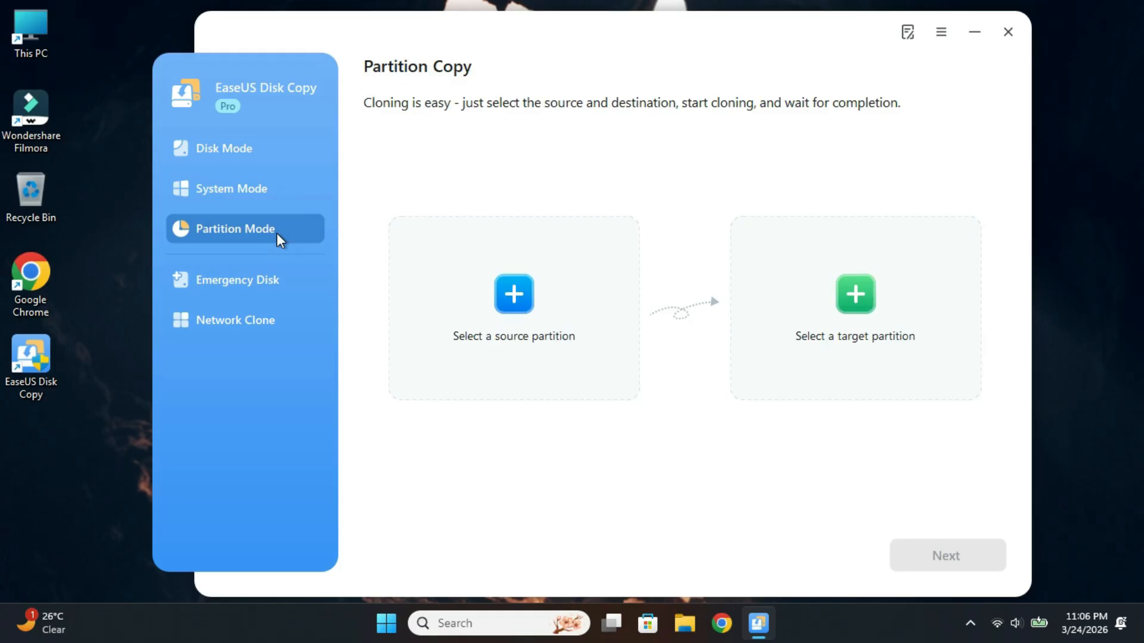
{"action": "left_click", "coordinate": [503, 326]}
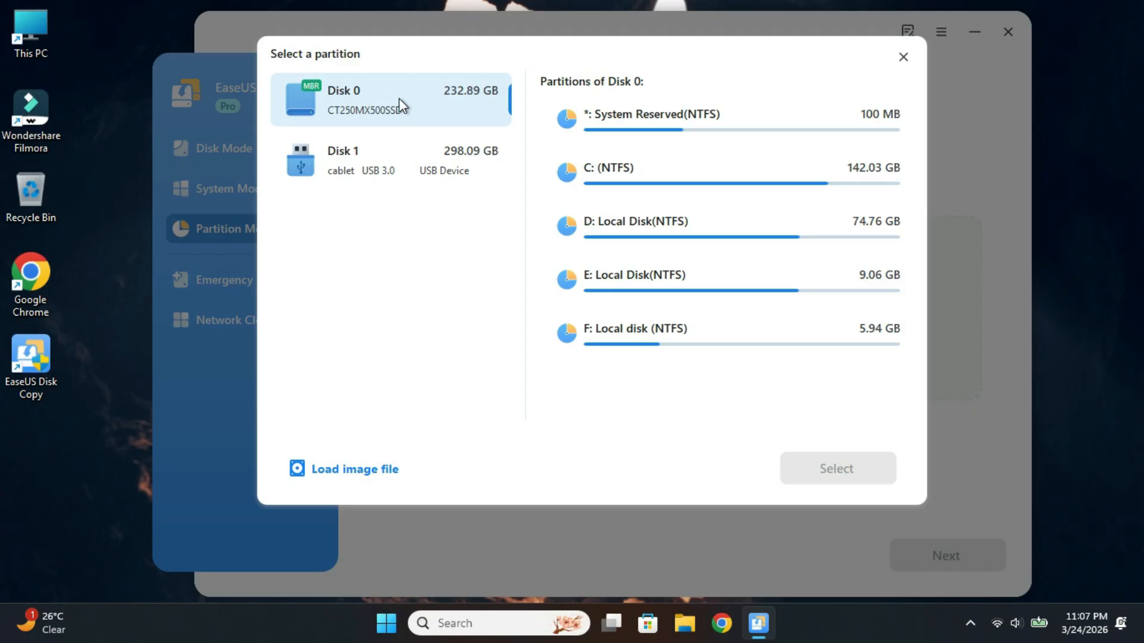
{"action": "left_click", "coordinate": [636, 238]}
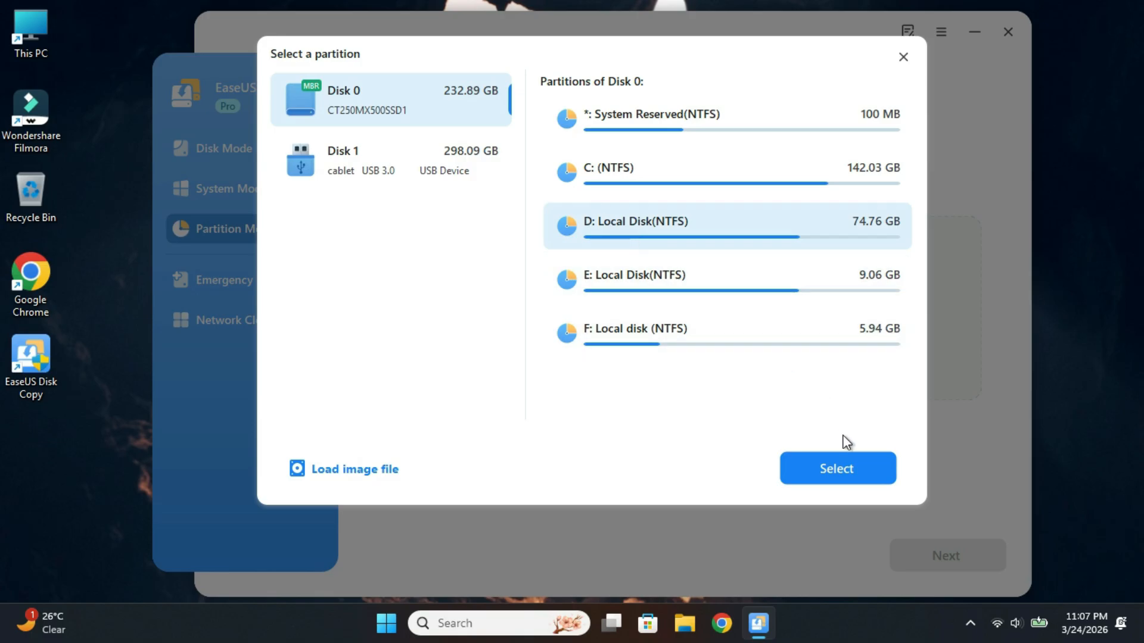
{"action": "left_click", "coordinate": [848, 472]}
{"action": "left_click", "coordinate": [839, 352]}
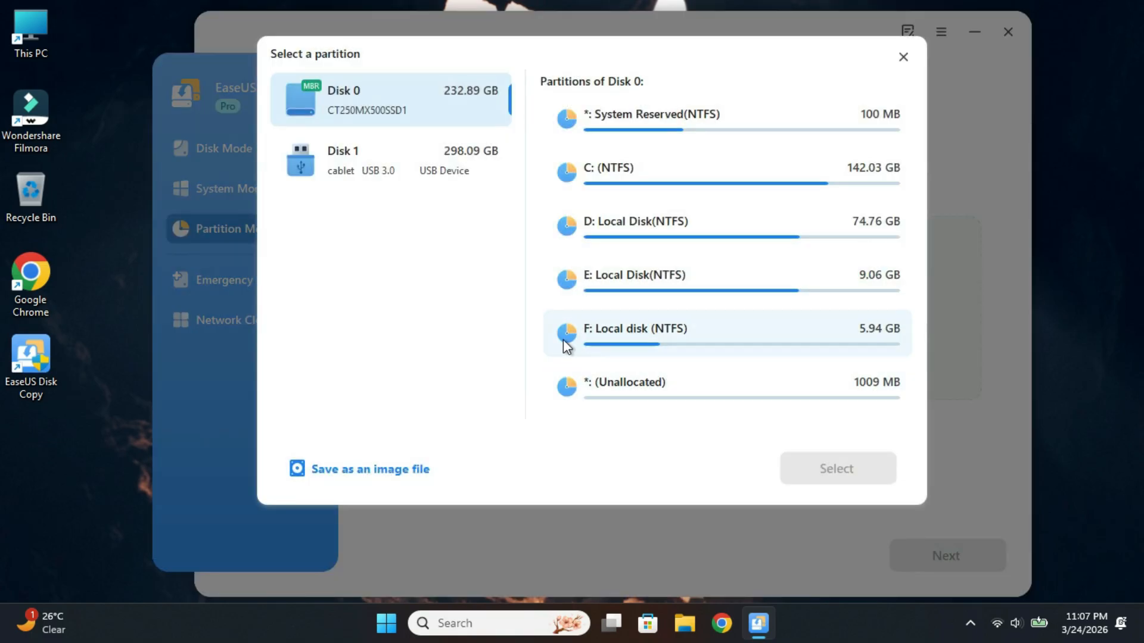
{"action": "left_click", "coordinate": [414, 162]}
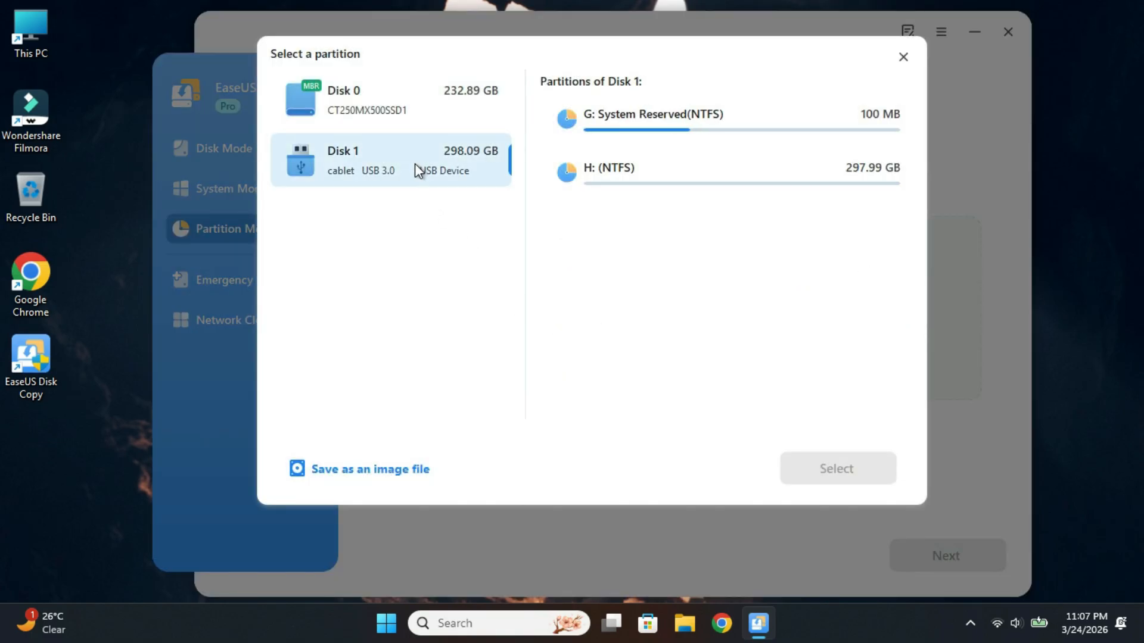
{"action": "left_click", "coordinate": [632, 185]}
{"action": "left_click", "coordinate": [800, 465]}
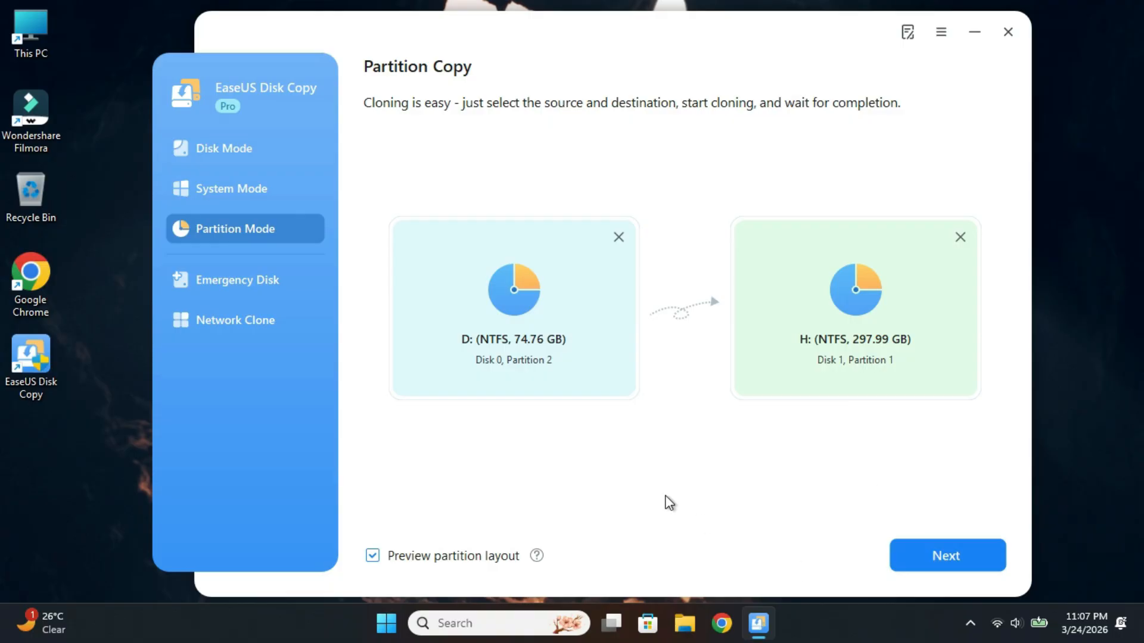
Return to the System Mode migration to Disk 1 and set the target disk layout to Copy as the source
{"action": "left_click", "coordinate": [270, 192]}
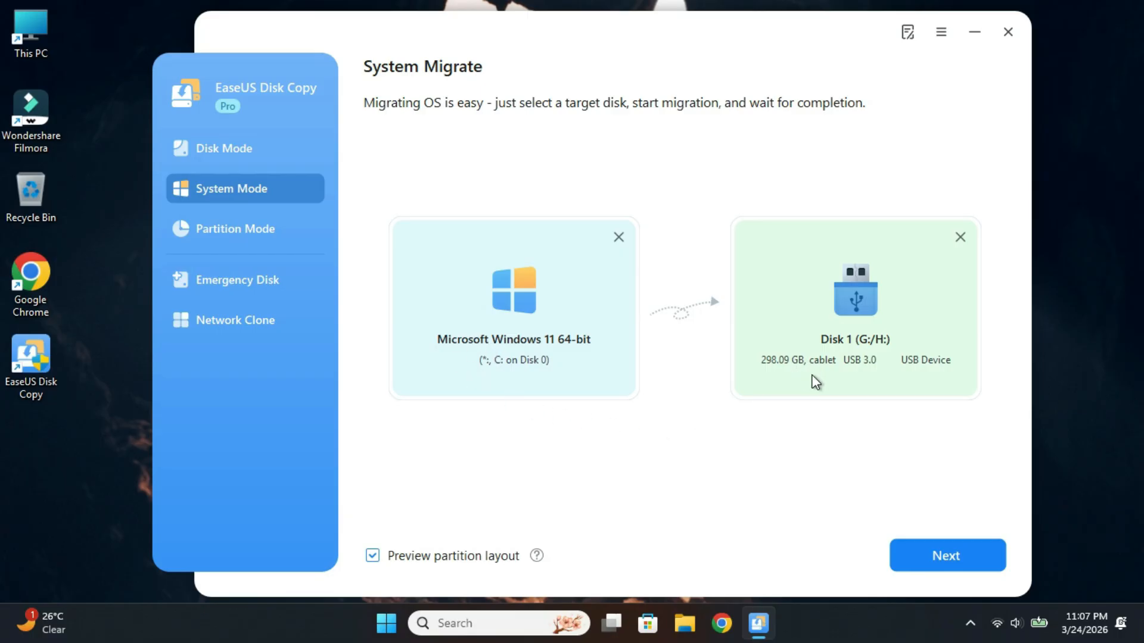
{"action": "left_click", "coordinate": [929, 554]}
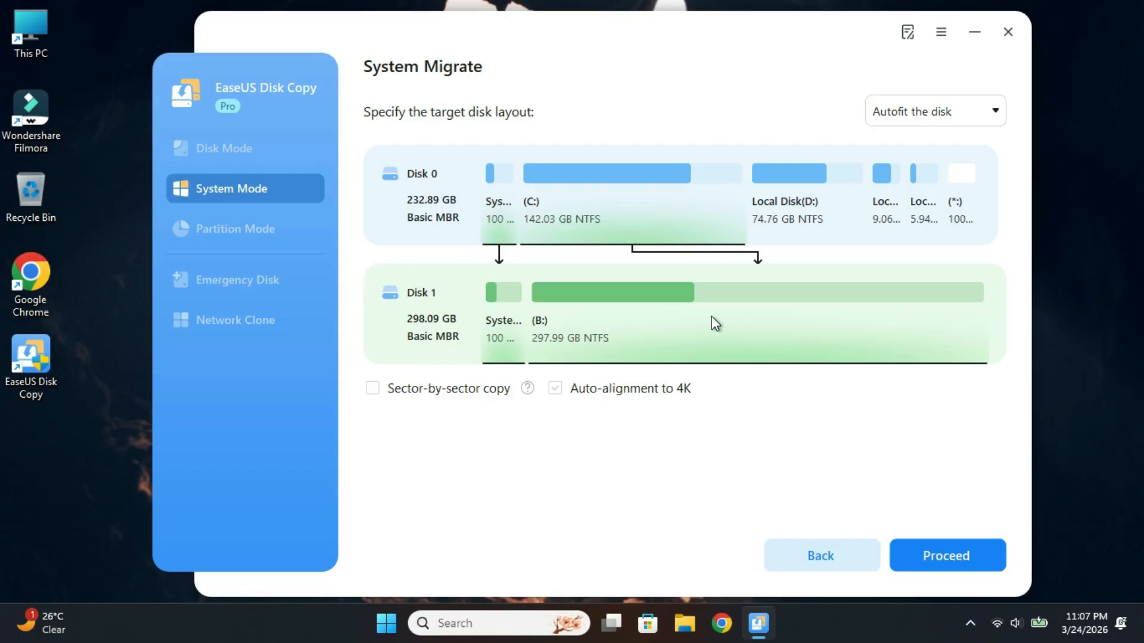
{"action": "left_click", "coordinate": [901, 119]}
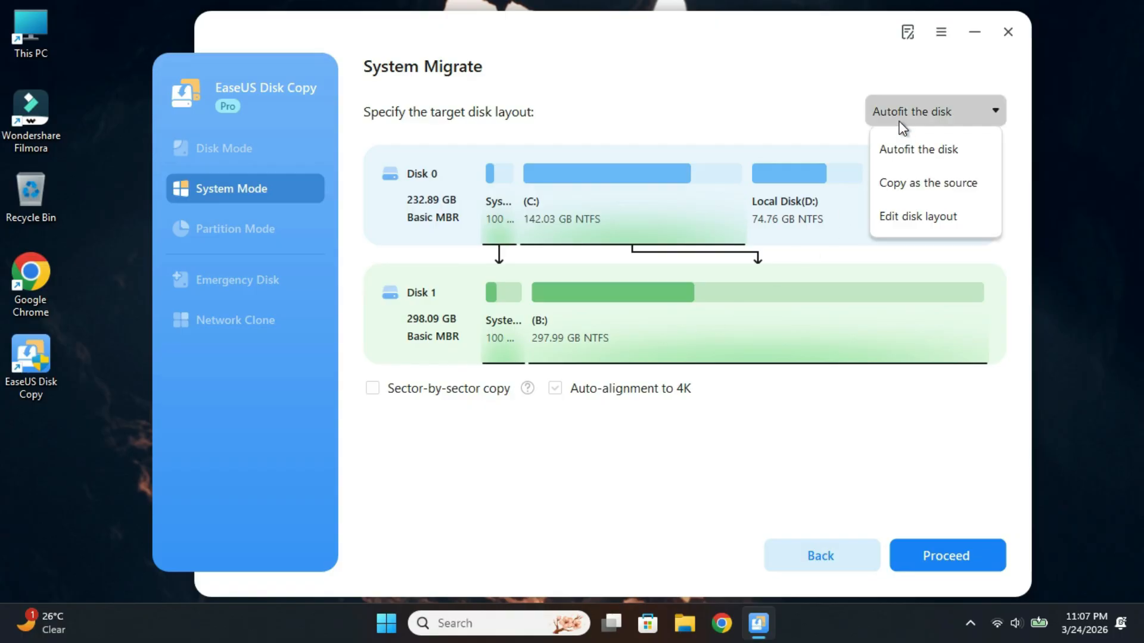
{"action": "left_click", "coordinate": [911, 200]}
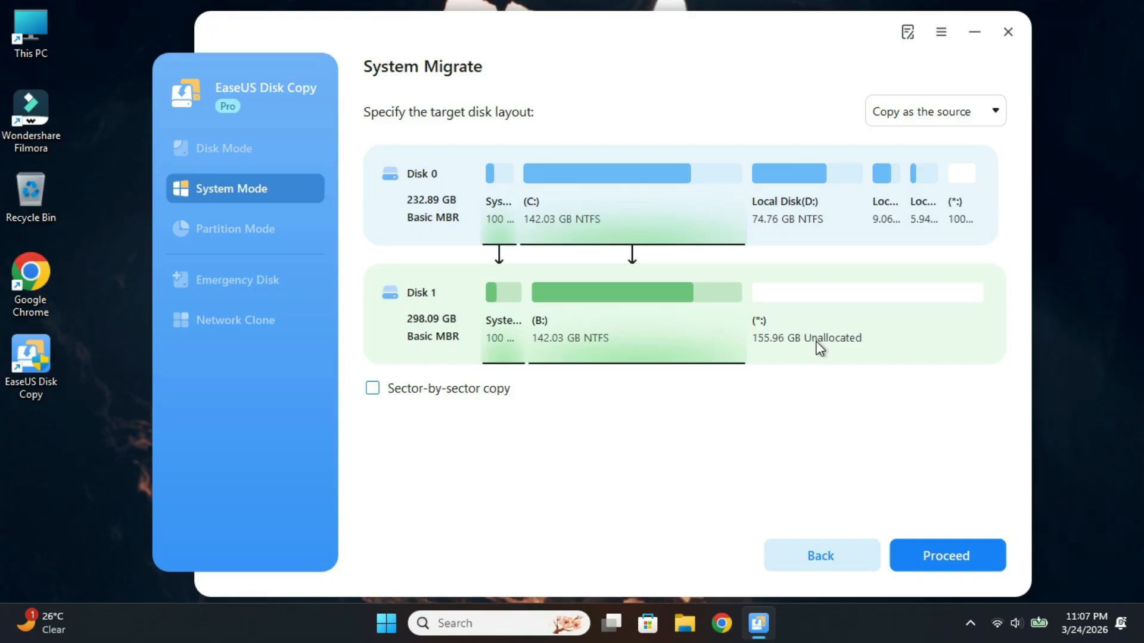
Switch the target layout to Edit disk layout and enlarge the cloned system partition on Disk 1 to about 213 GB
{"action": "left_click", "coordinate": [929, 111]}
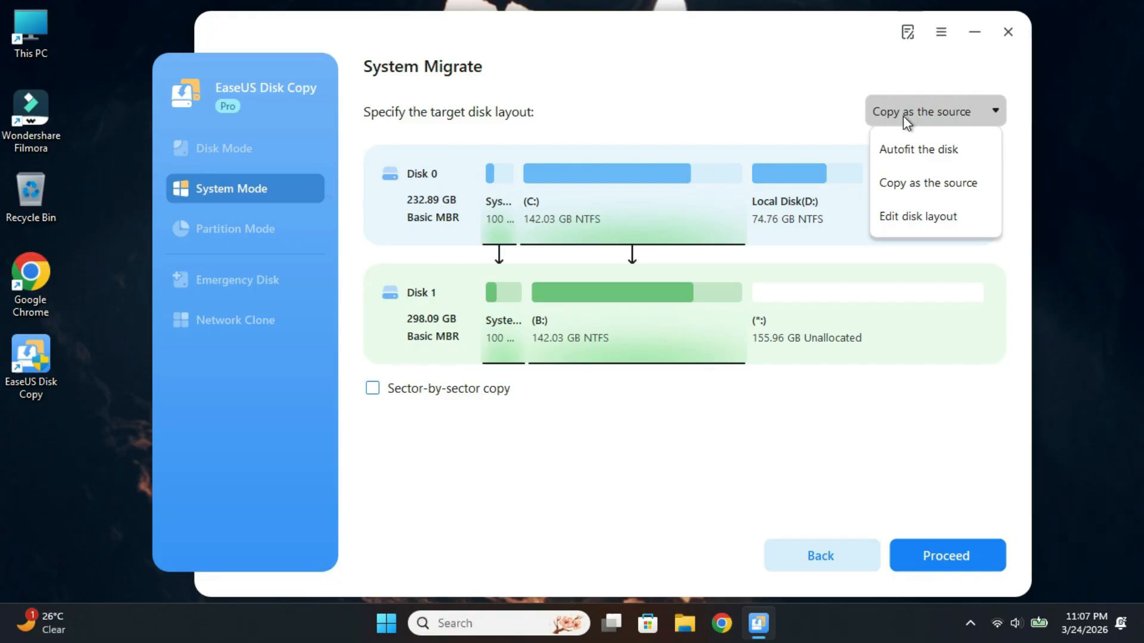
{"action": "left_click", "coordinate": [905, 219]}
{"action": "left_click_drag", "start_coordinate": [669, 418], "coordinate": [814, 417]}
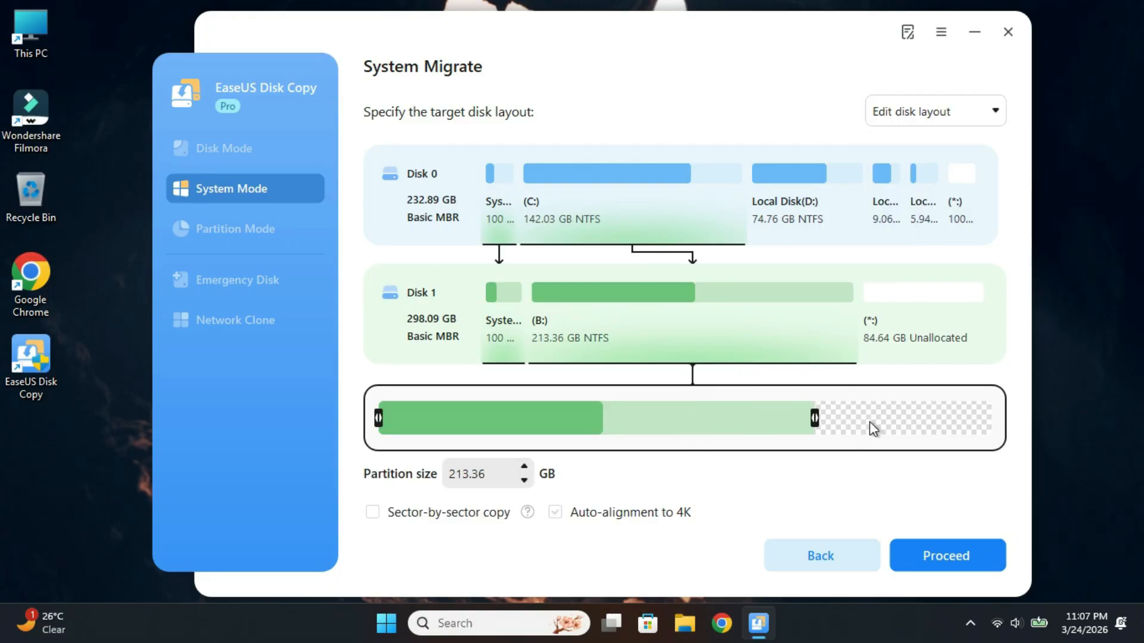
Set the target disk layout to Autofit the disk and start the migration, accepting that the data on Disk 1 is erased
{"action": "left_click", "coordinate": [917, 117]}
{"action": "left_click", "coordinate": [918, 148]}
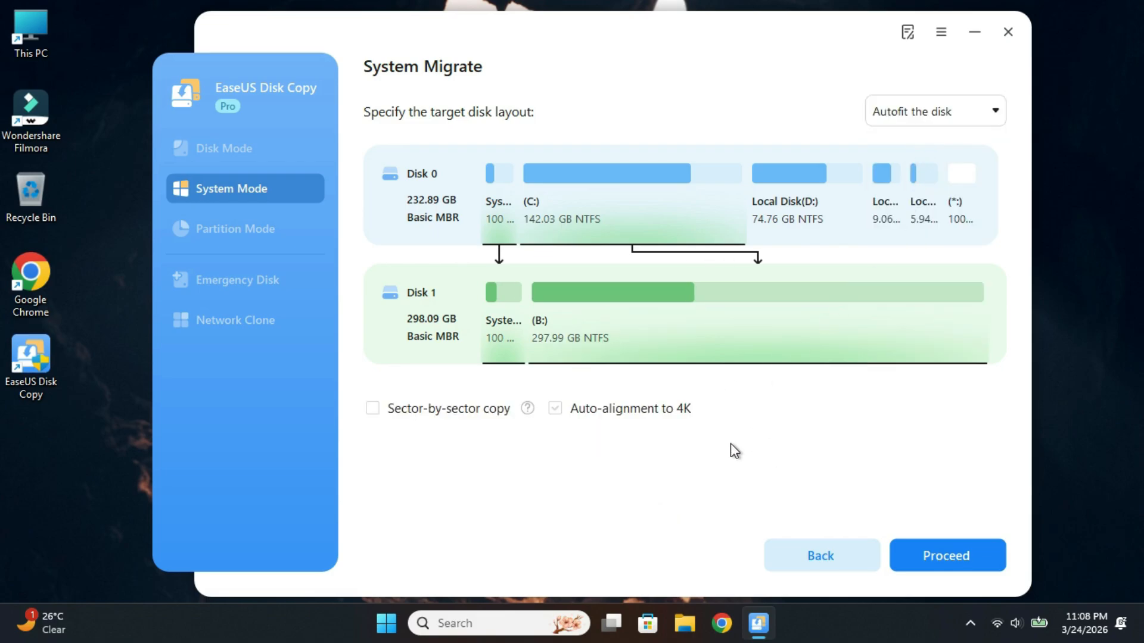
{"action": "left_click", "coordinate": [924, 556]}
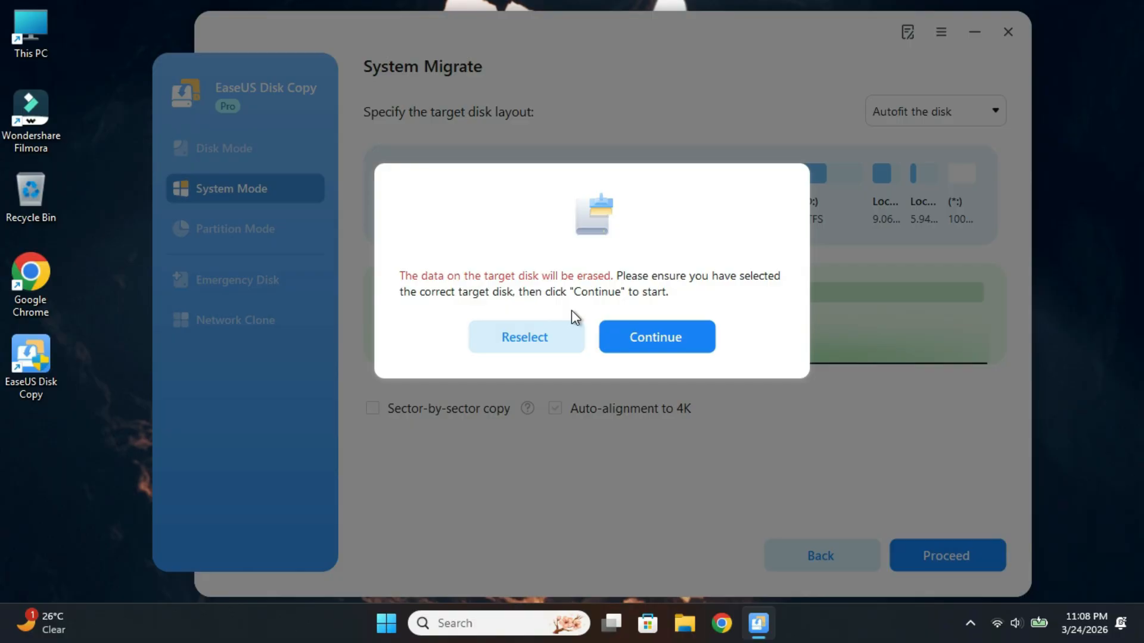
{"action": "left_click", "coordinate": [637, 339]}
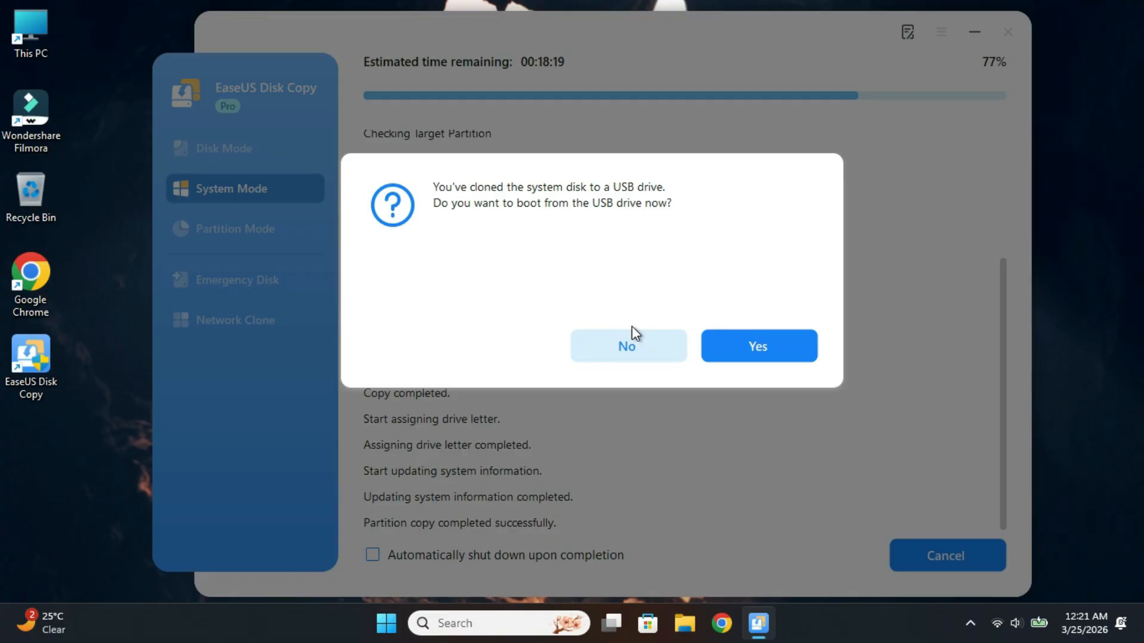
Agree to boot from the cloned USB drive and finish the completed migration
{"action": "left_click", "coordinate": [731, 346]}
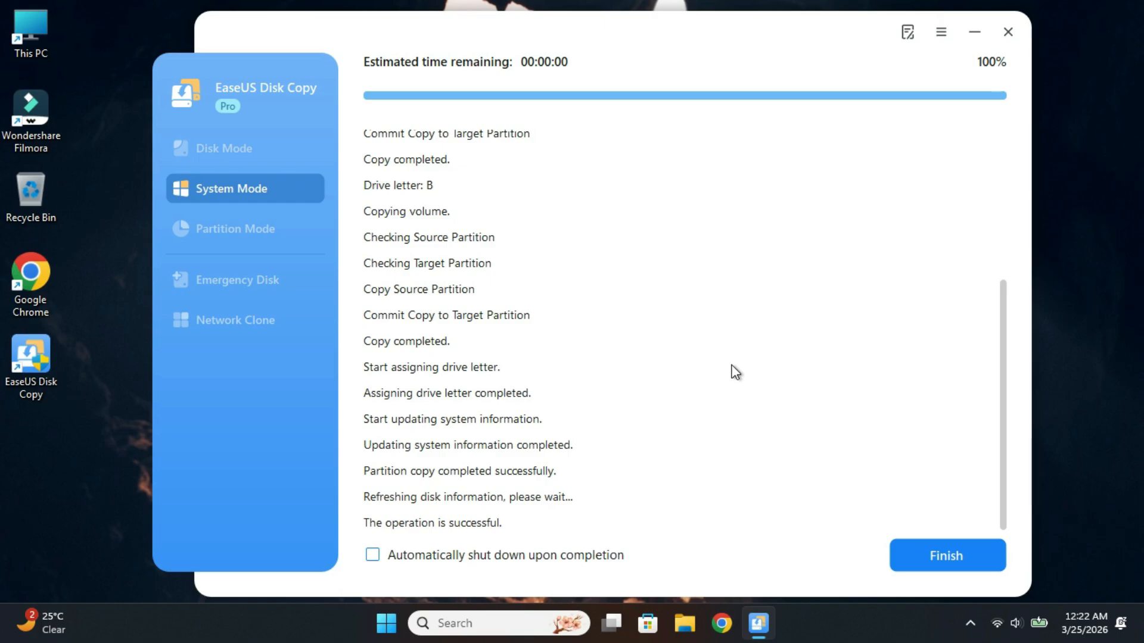
{"action": "left_click", "coordinate": [939, 563]}
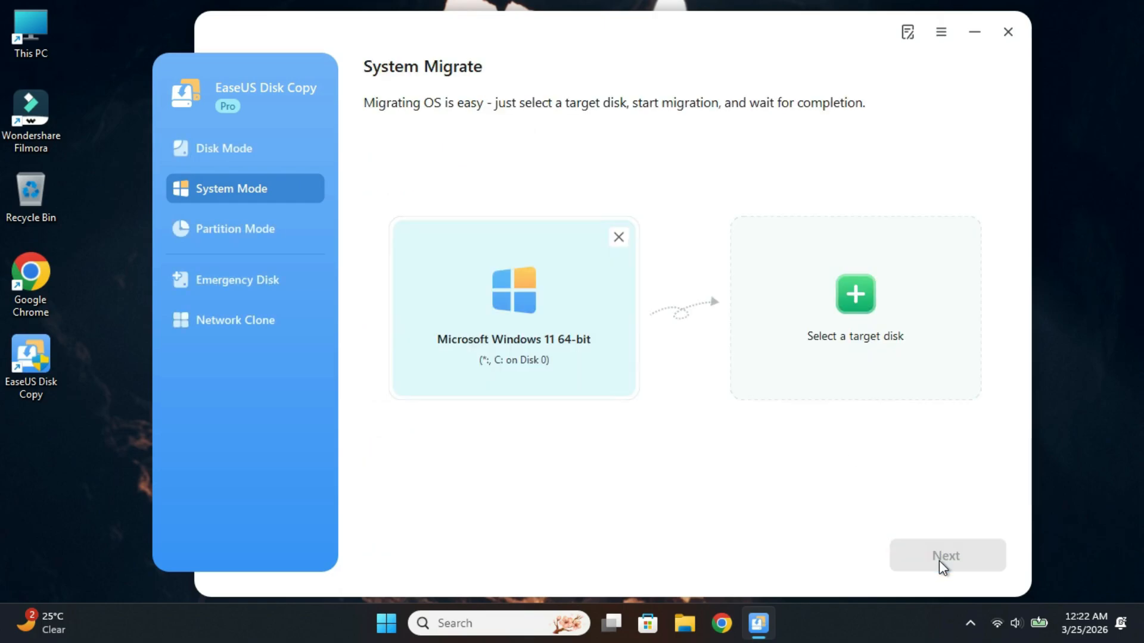
Check the drives listed in This PC for the migrated partitions, and close File Explorer
{"action": "double_click", "coordinate": [48, 25]}
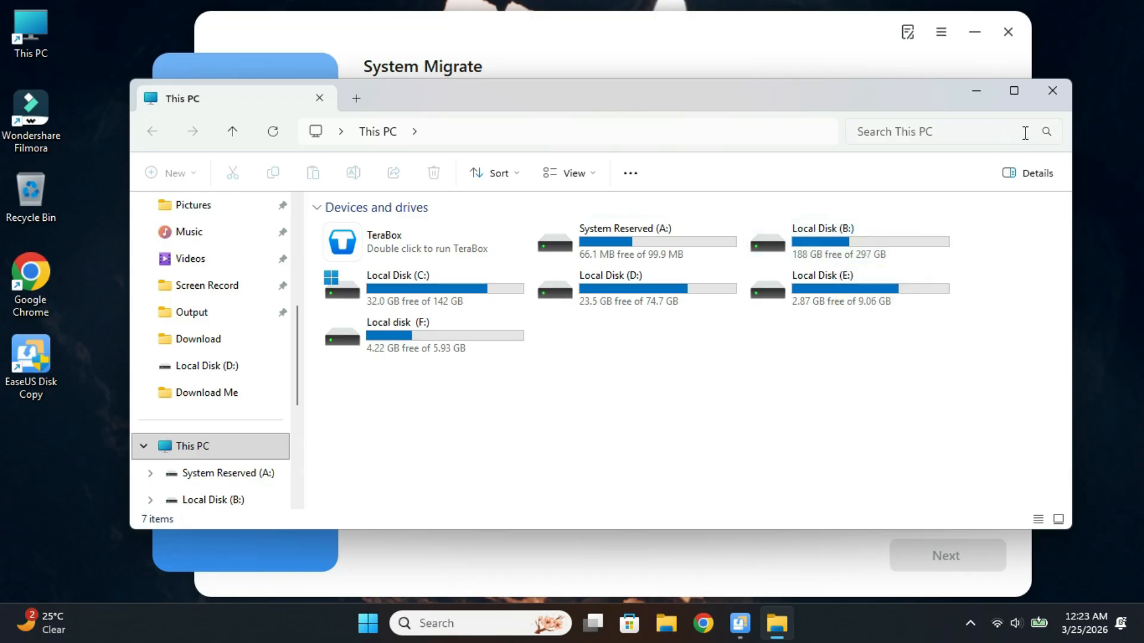
{"action": "left_click", "coordinate": [1052, 90]}
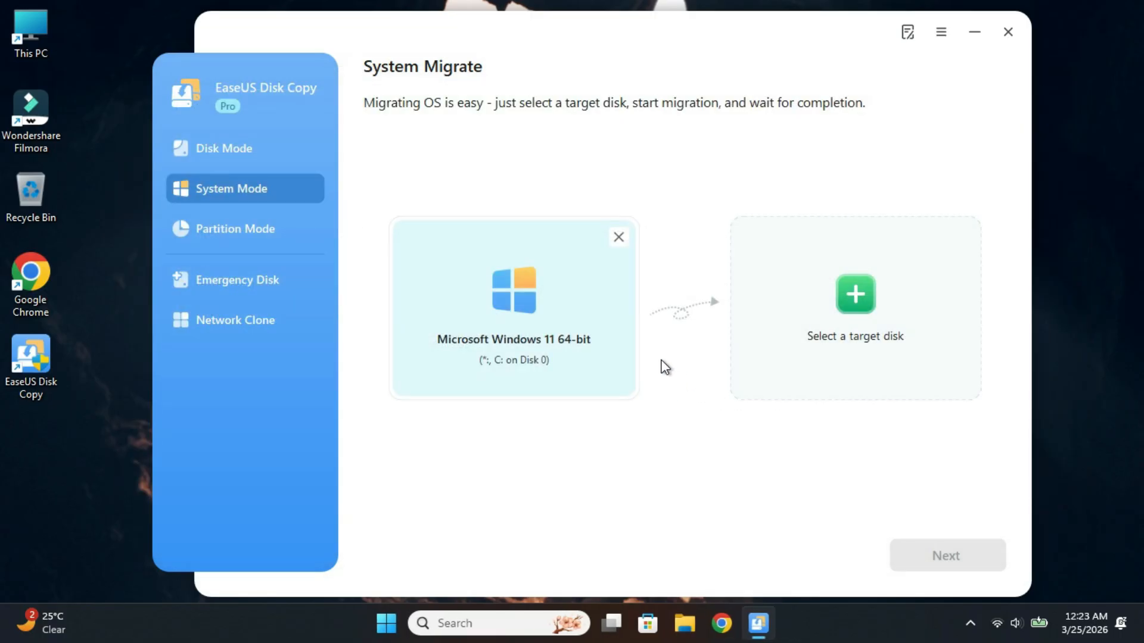
In Emergency Disk, choose USB as the bootable medium and show the driver list without creating the disk
{"action": "left_click", "coordinate": [289, 286]}
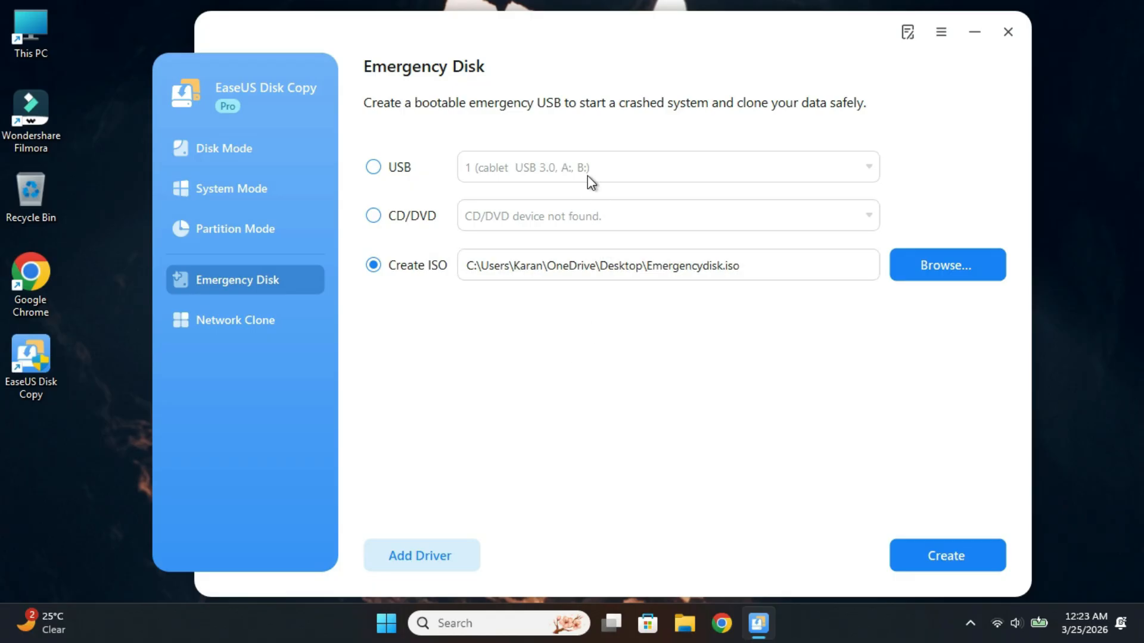
{"action": "left_click", "coordinate": [399, 167]}
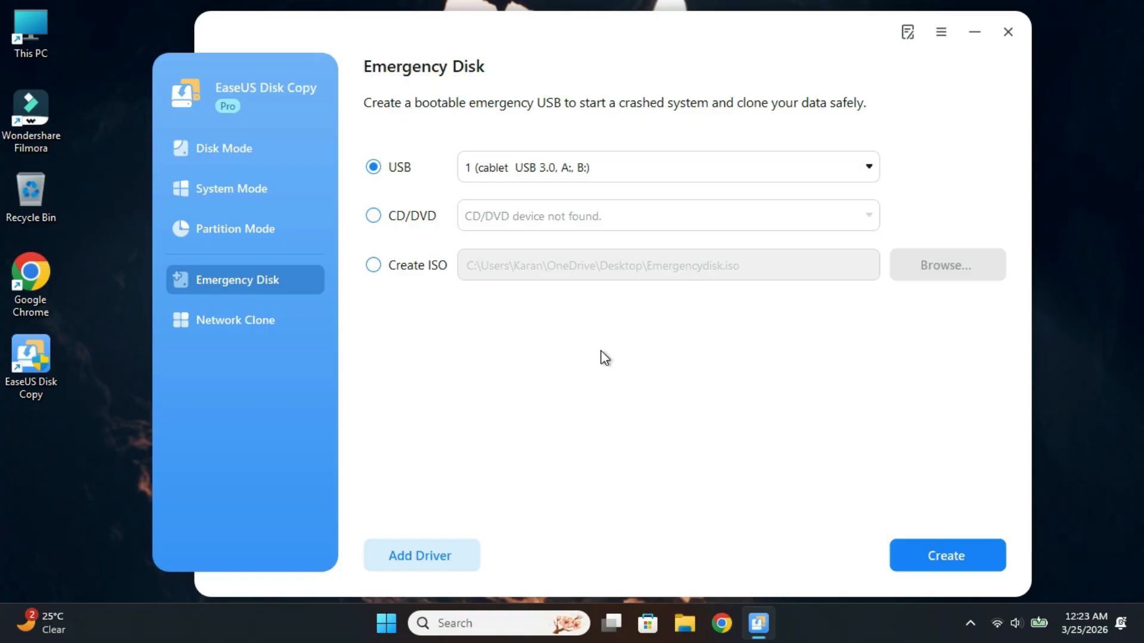
{"action": "left_click", "coordinate": [435, 561]}
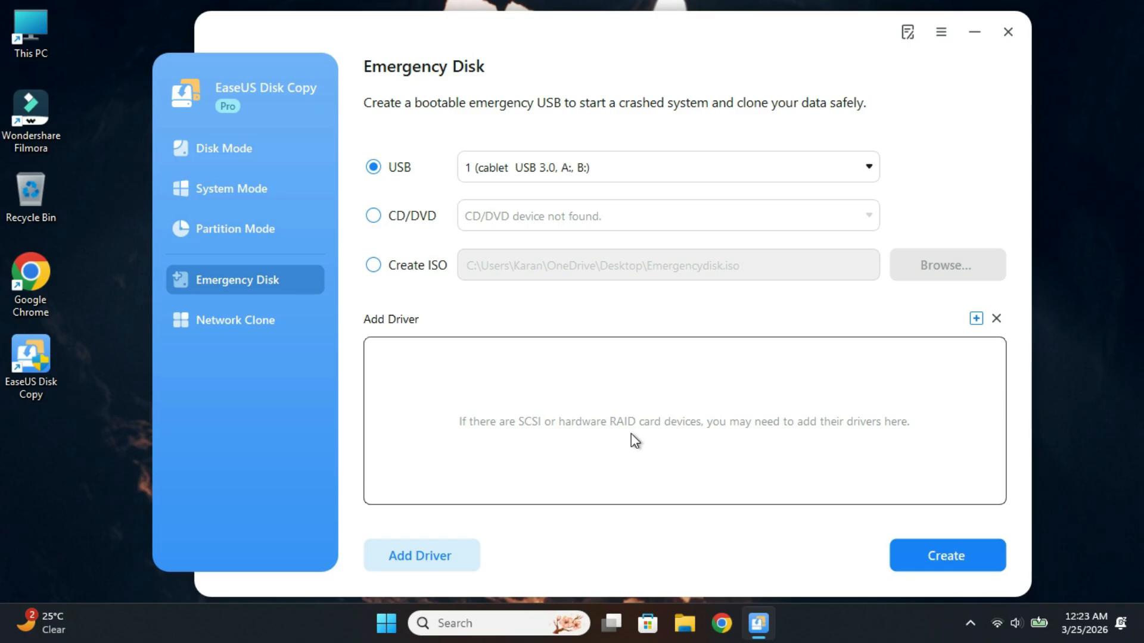
Review the Network Clone instructions for batch cloning, and close EaseUS Disk Copy
{"action": "left_click", "coordinate": [255, 319]}
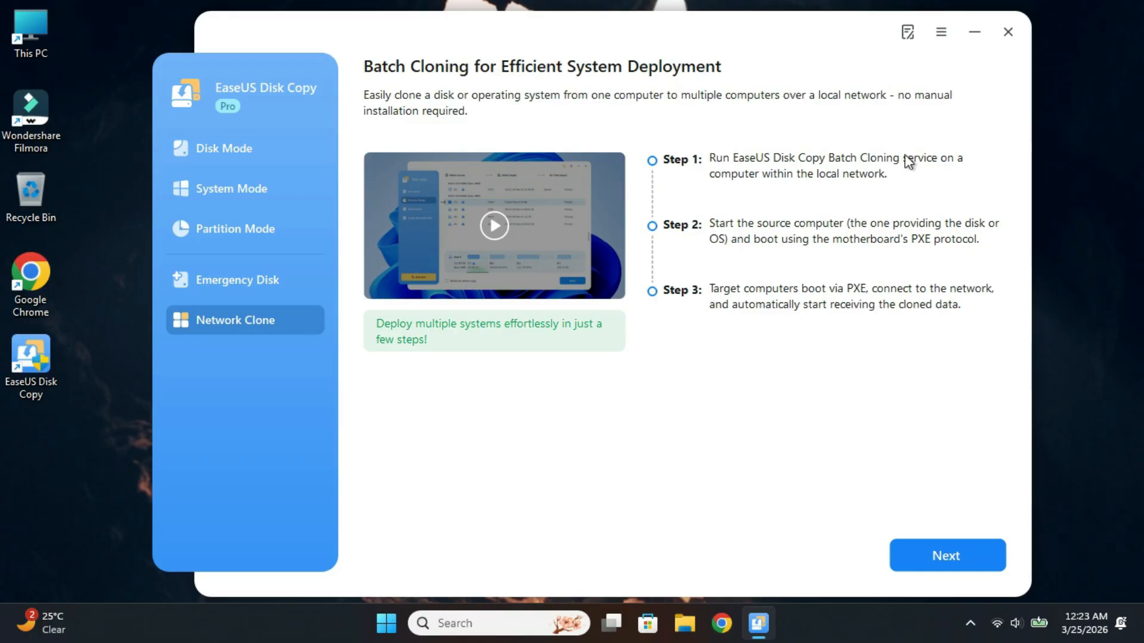
{"action": "left_click", "coordinate": [1006, 31]}
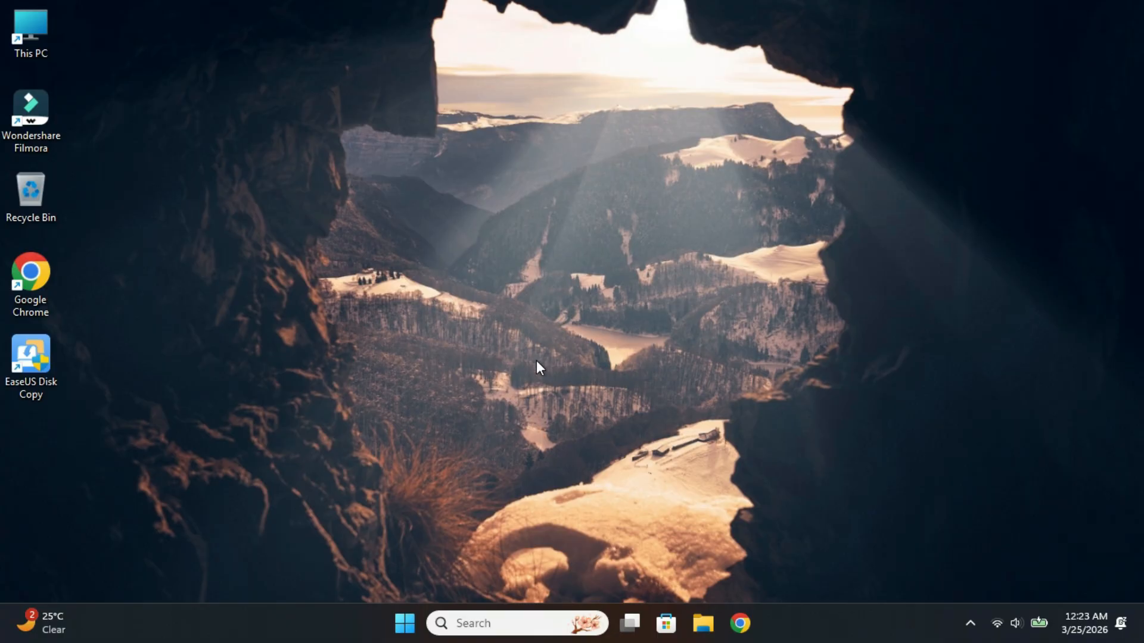
Restart the computer and choose the cablet USB 3.0 drive in the firmware's Boot Manager as the boot device
{"action": "left_click", "coordinate": [404, 623]}
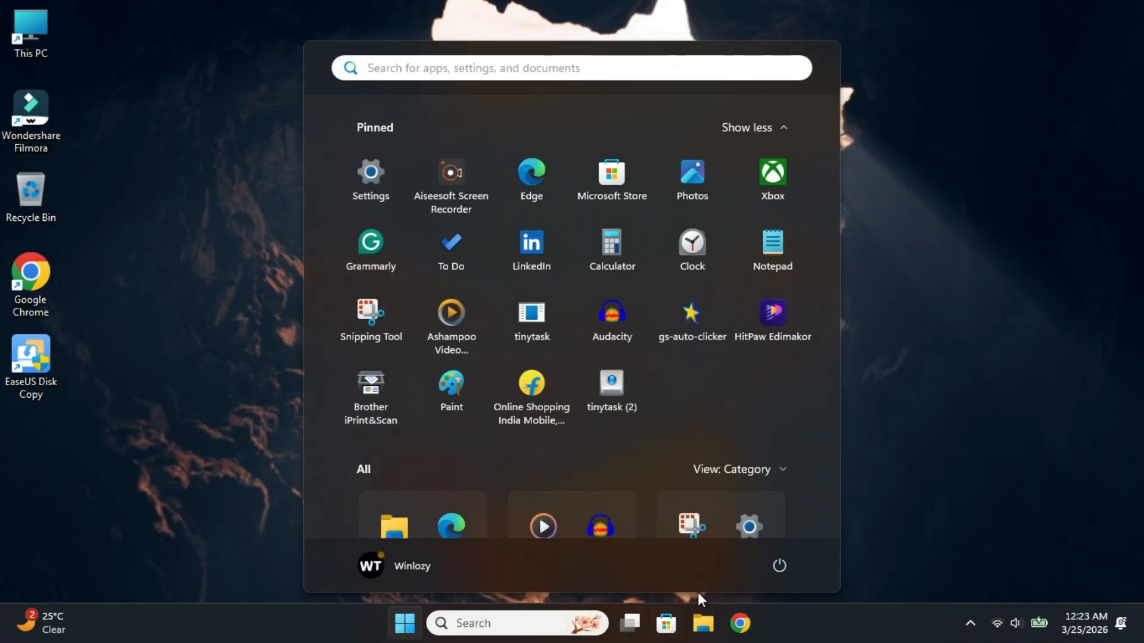
{"action": "left_click", "coordinate": [777, 567]}
{"action": "left_click", "coordinate": [794, 533]}
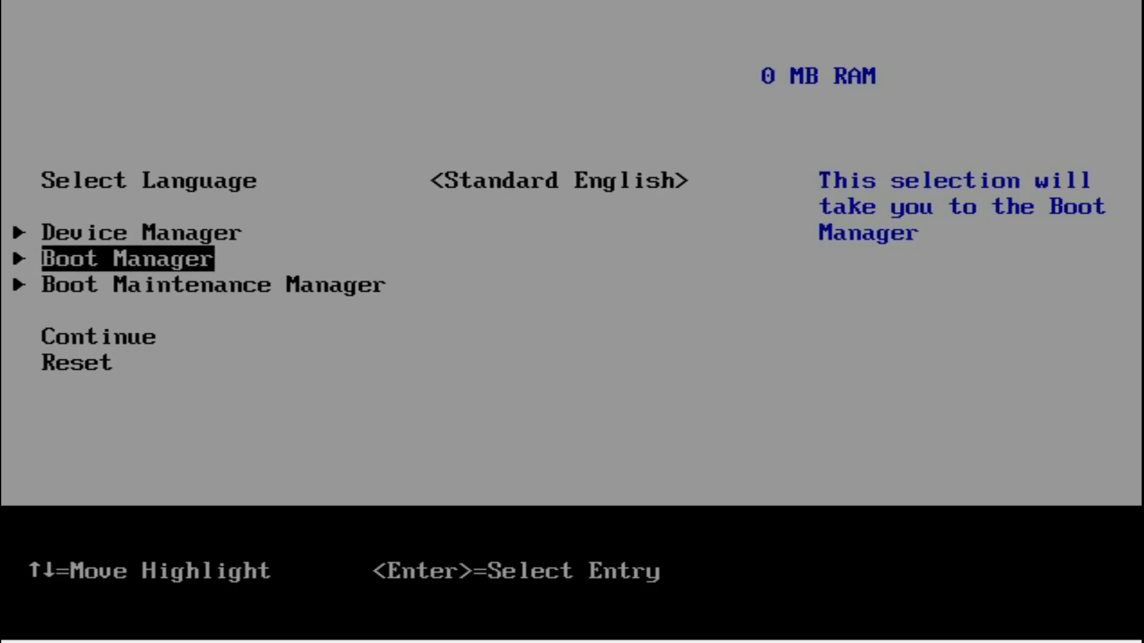
{"action": "key", "text": "Return"}
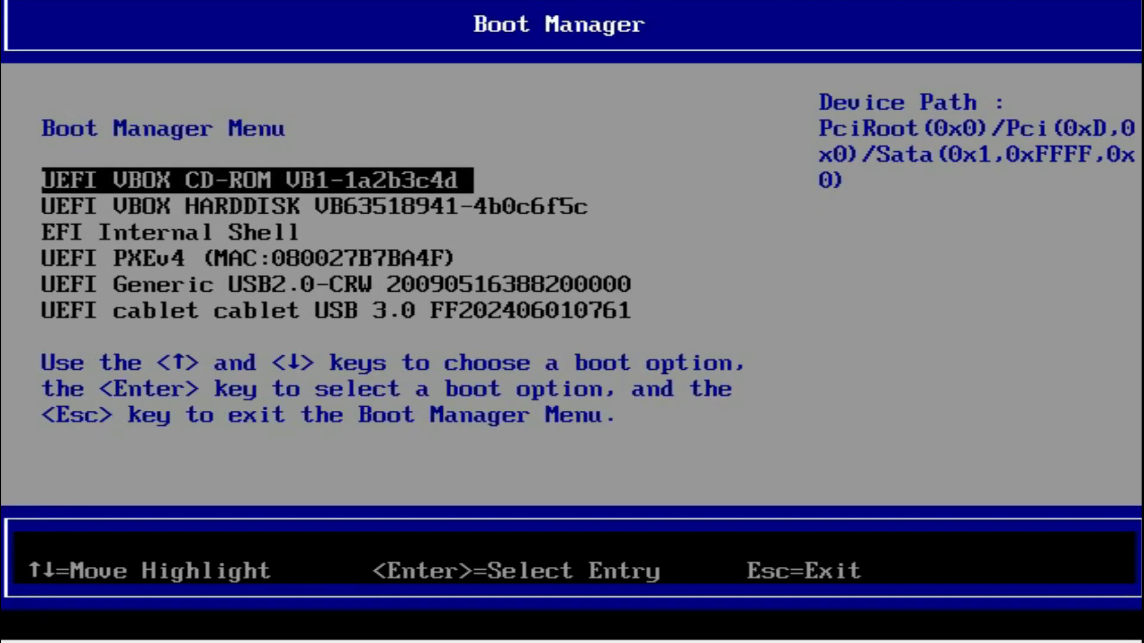
{"action": "key", "text": "Down"}
{"action": "key", "text": "Down"}
{"action": "key", "text": "Down"}
{"action": "key", "text": "Down"}
{"action": "key", "text": "Down"}
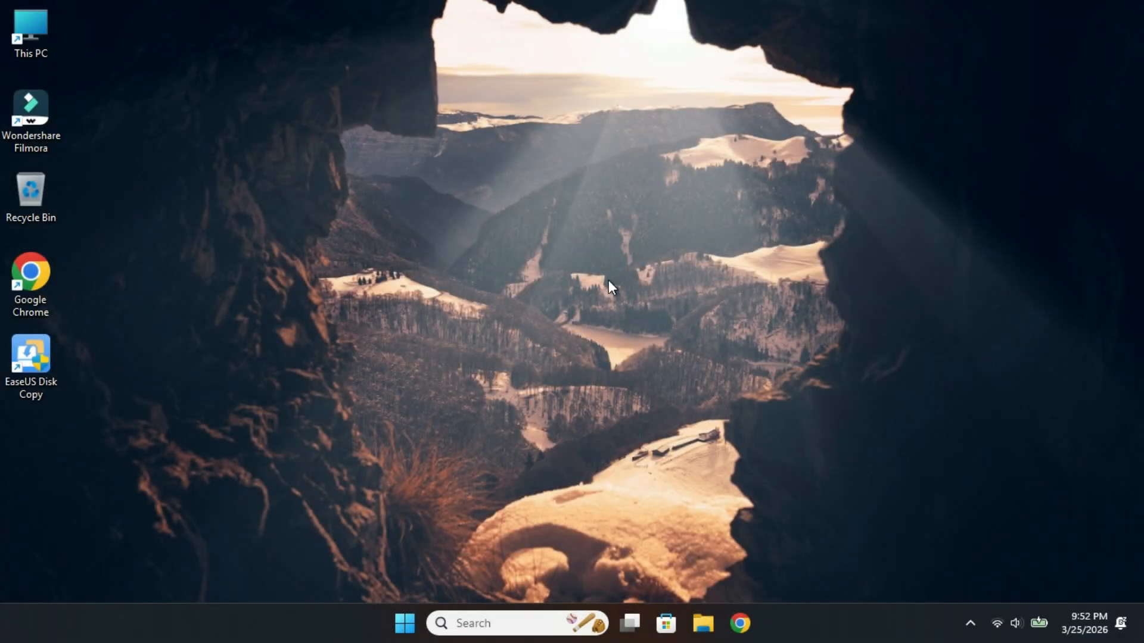
Examine the Start menu and the drives in This PC on the system booted from the clone, and close File Explorer
{"action": "key", "text": "super"}
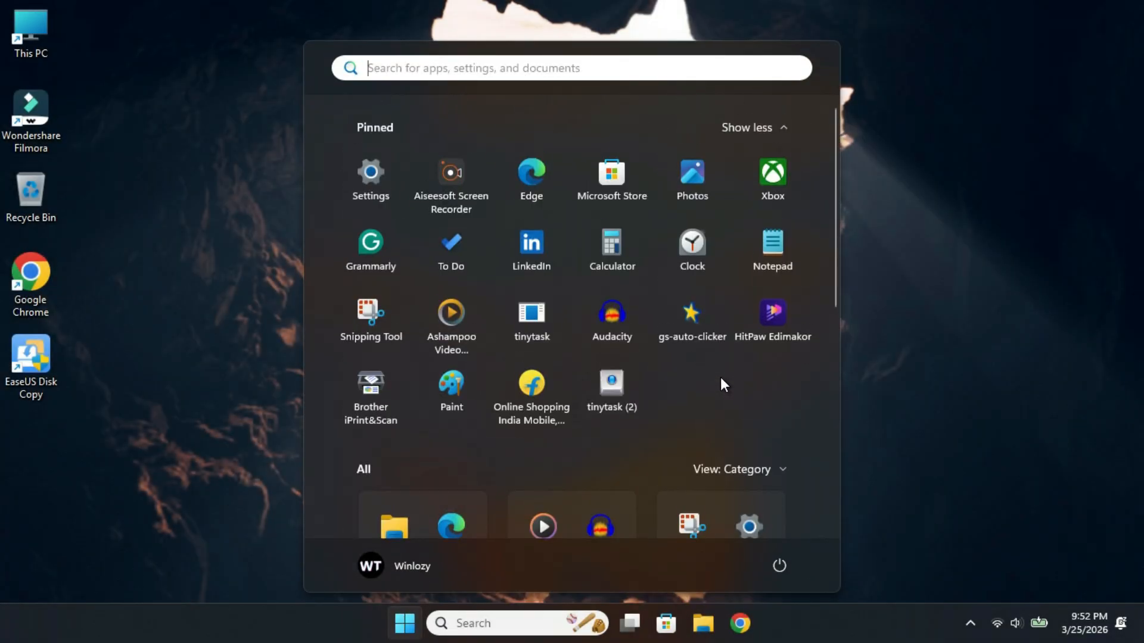
{"action": "left_click", "coordinate": [223, 256]}
{"action": "double_click", "coordinate": [39, 27]}
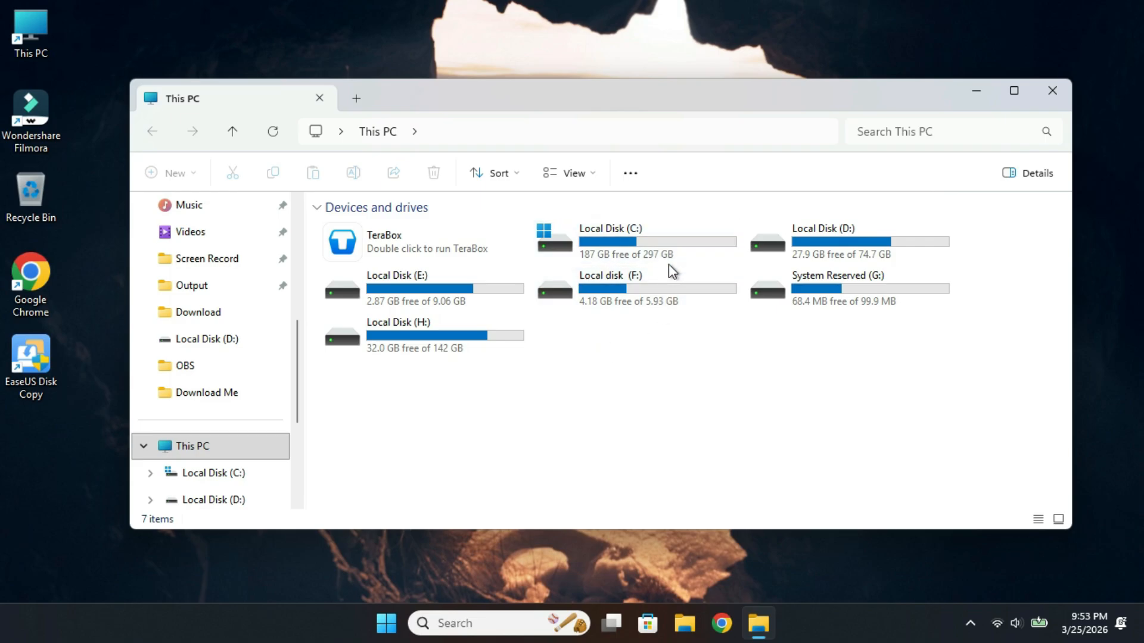
{"action": "left_click", "coordinate": [1051, 91]}
{"action": "left_click", "coordinate": [575, 377]}
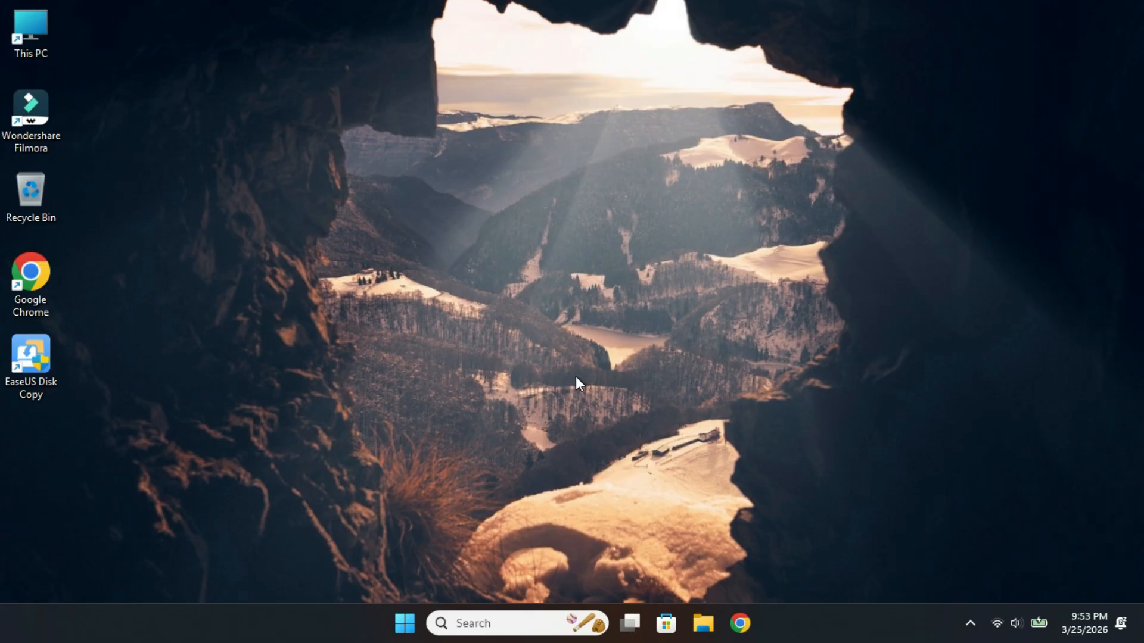